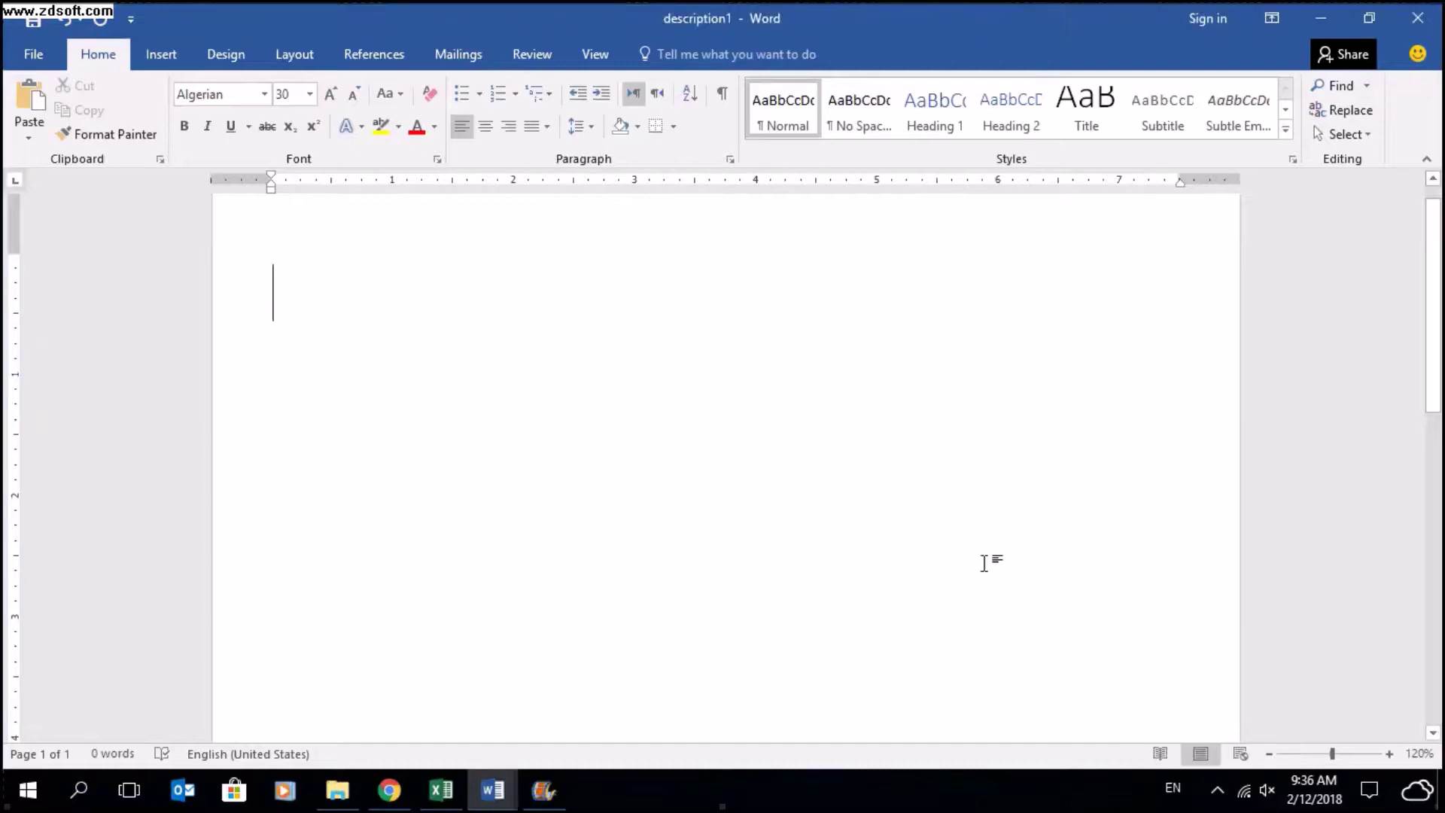
Step: Type the title 'DO YOU WANT TO EARN FROM YOUR APP WITH ADS OF ADMOB THEN SEE THIS VIDEO TILL END'
left_click(1217, 788)
left_click(1216, 788)
type("DO YOU WANT TO E")
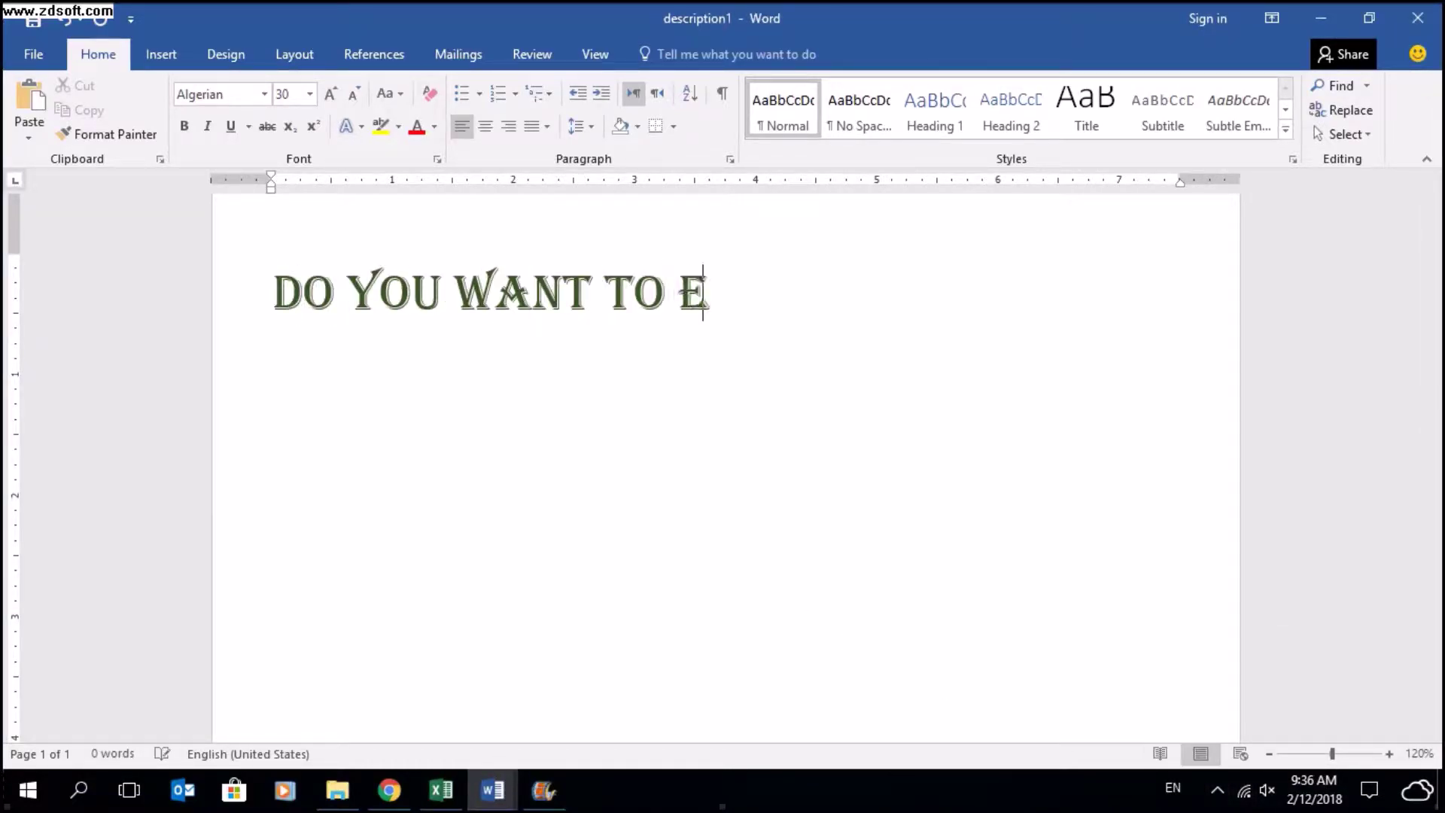
type("ARN FROM  YOUR APP WITH ")
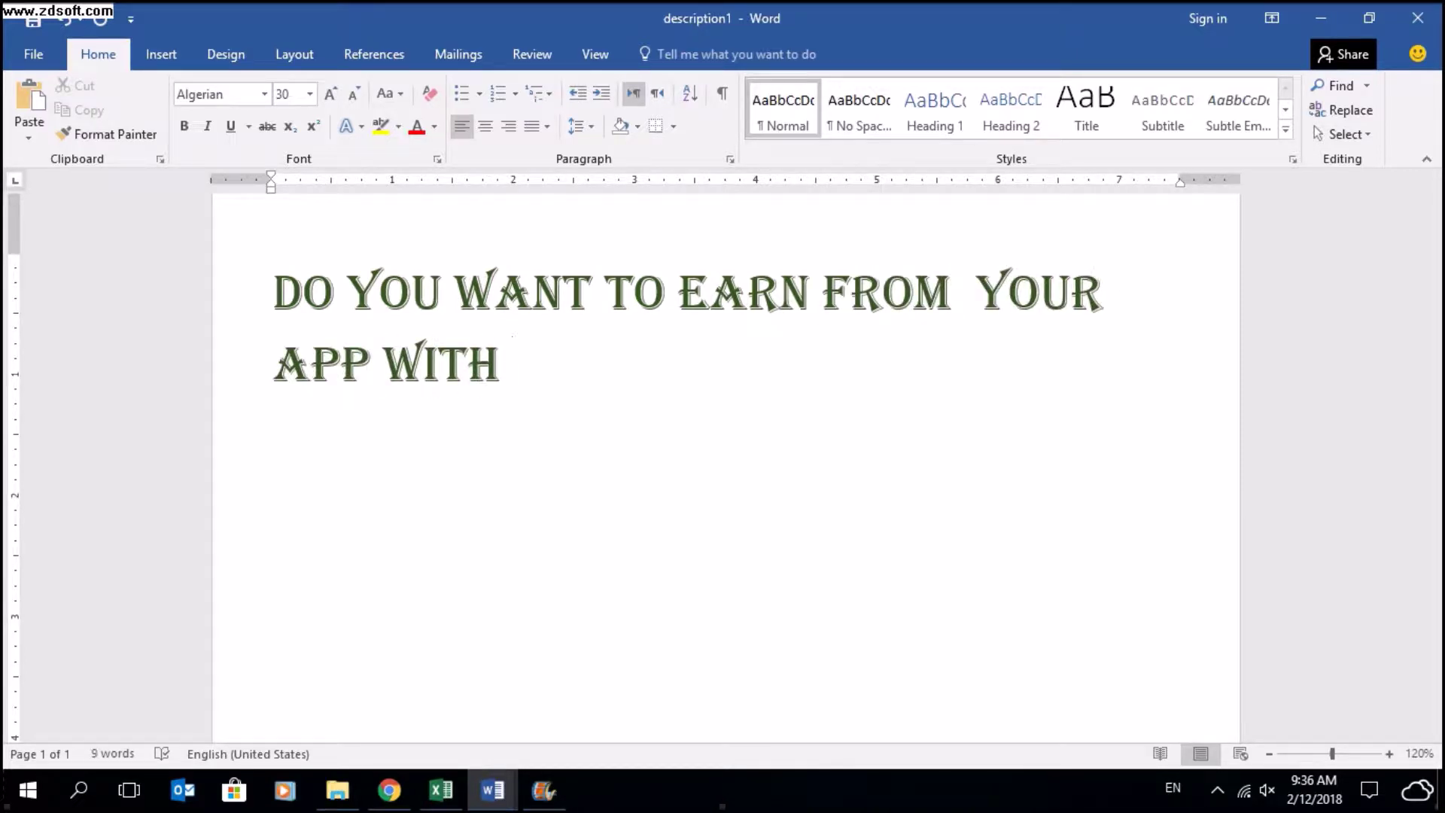
type("ADS OF ADMO THEN")
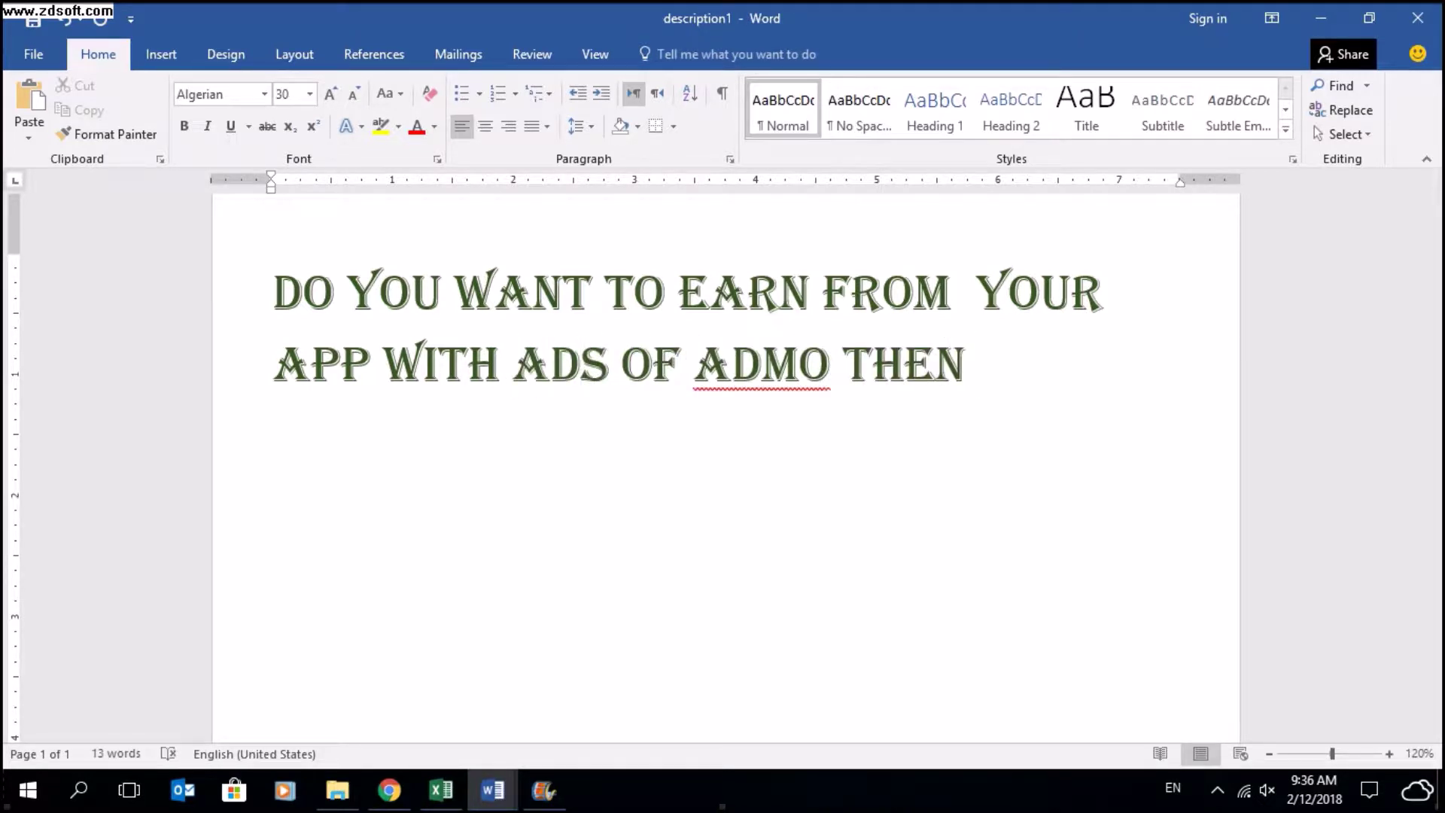
type(" SEE T")
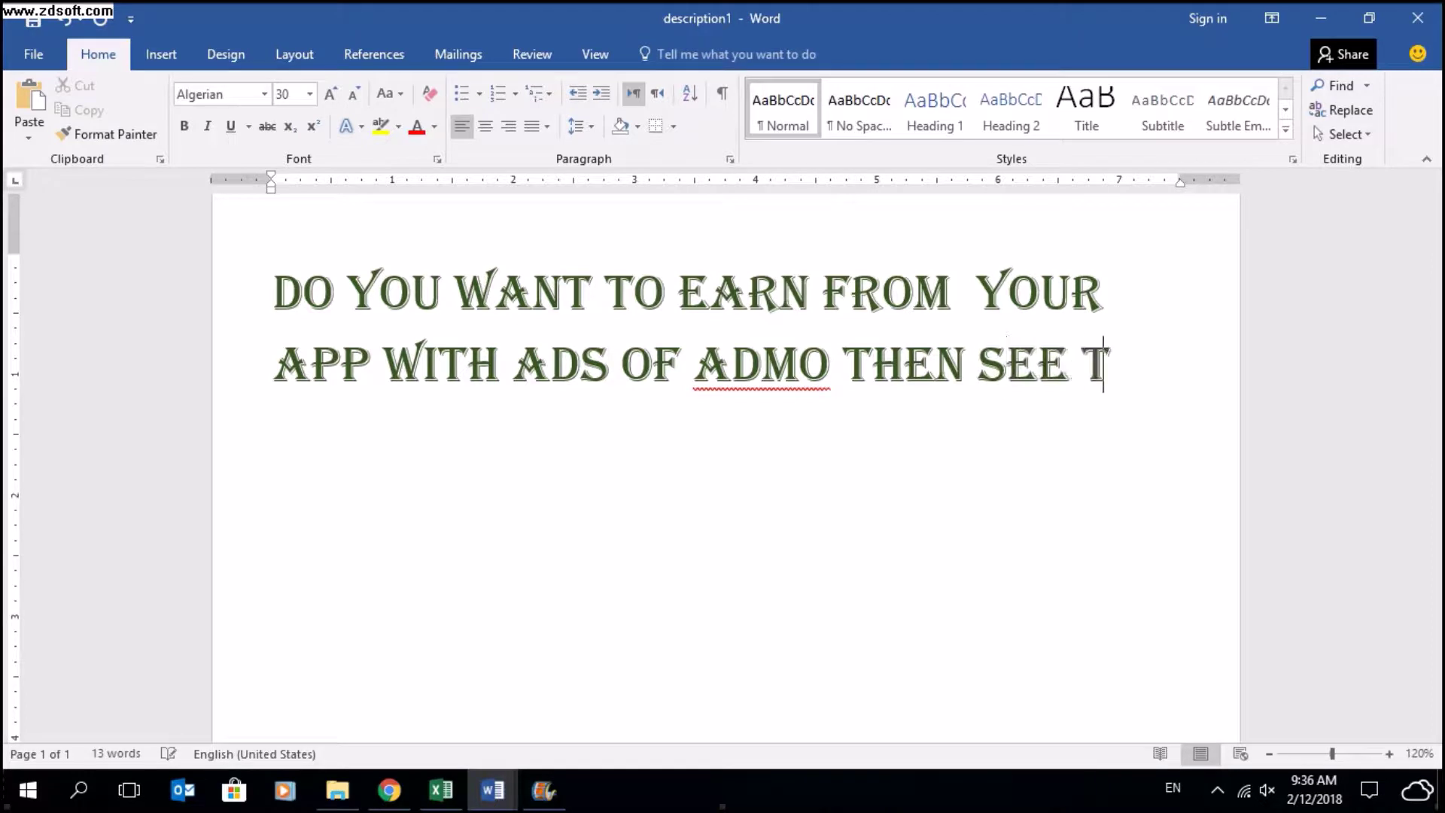
type("HIS VIDEO THIS")
key("BackSpace")
key("BackSpace")
key("BackSpace")
type("ILL END.")
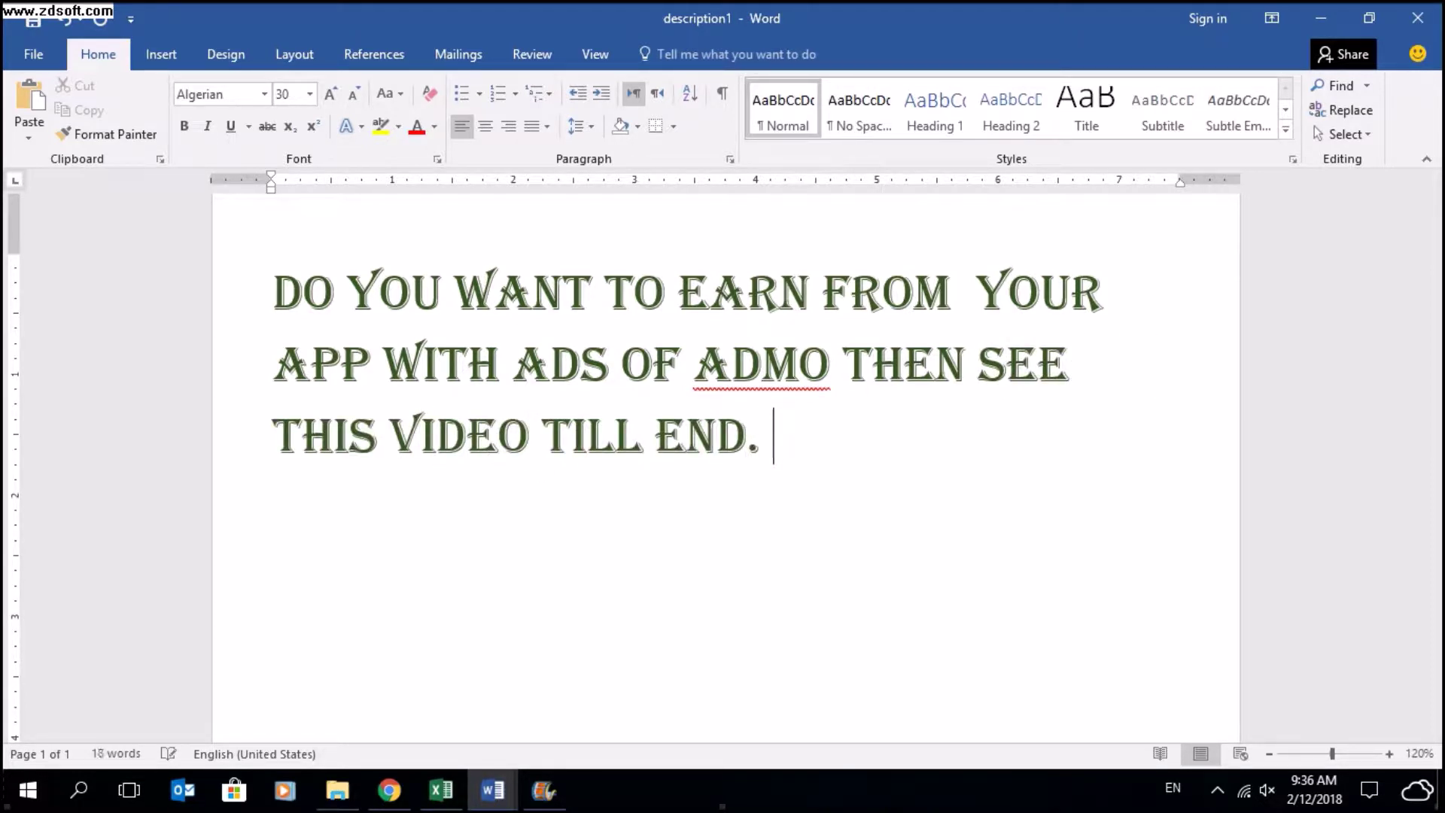
Step: On a new line, add 'ADMOB ACCOUNT CREATION TO ADD UNIT CREATION....'
key("Return")
type("ADM")
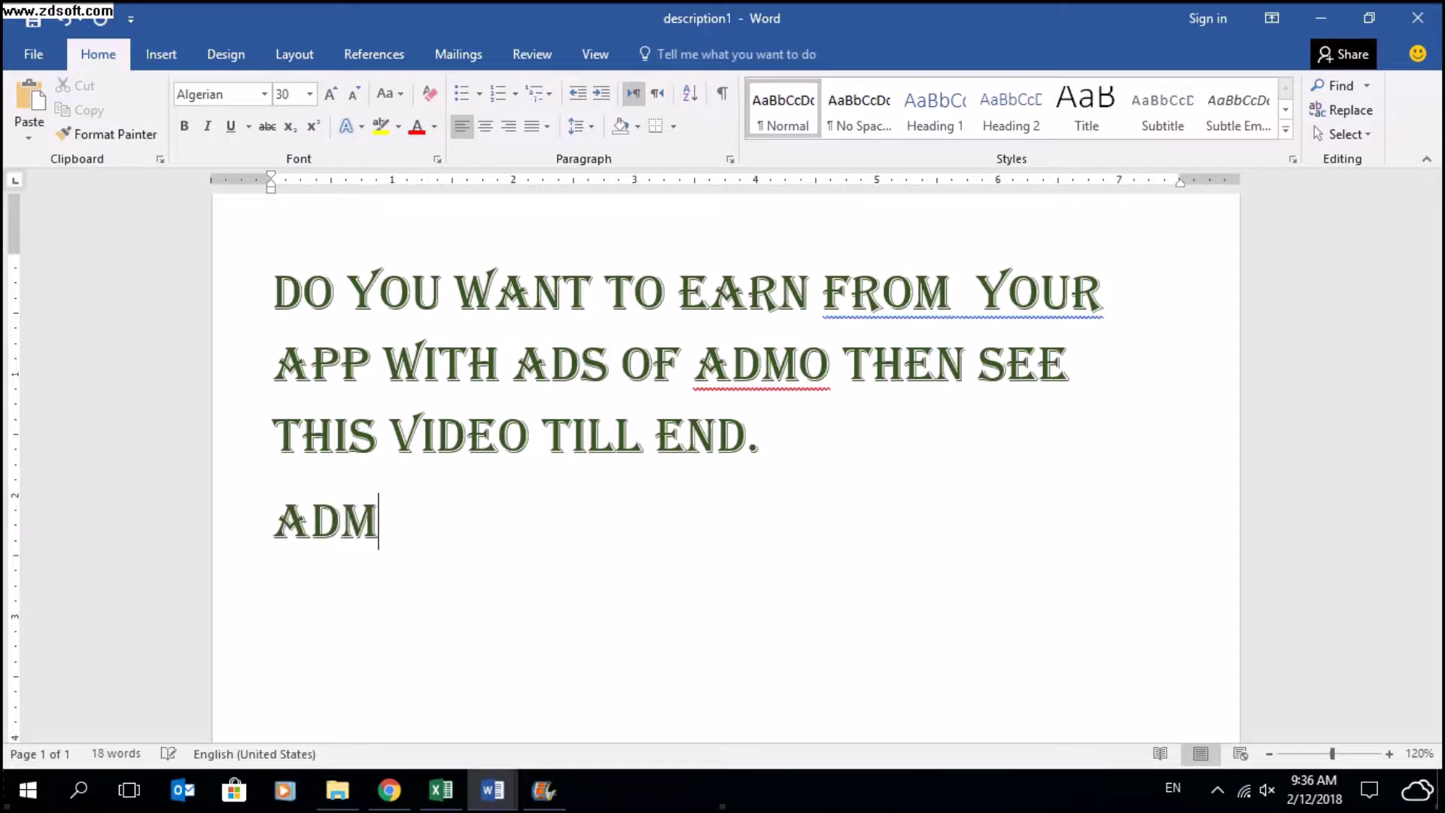
type("OB A")
type("COUNT CREATIN")
key("BackSpace")
key("BackSpace")
type("ON TO ADD U")
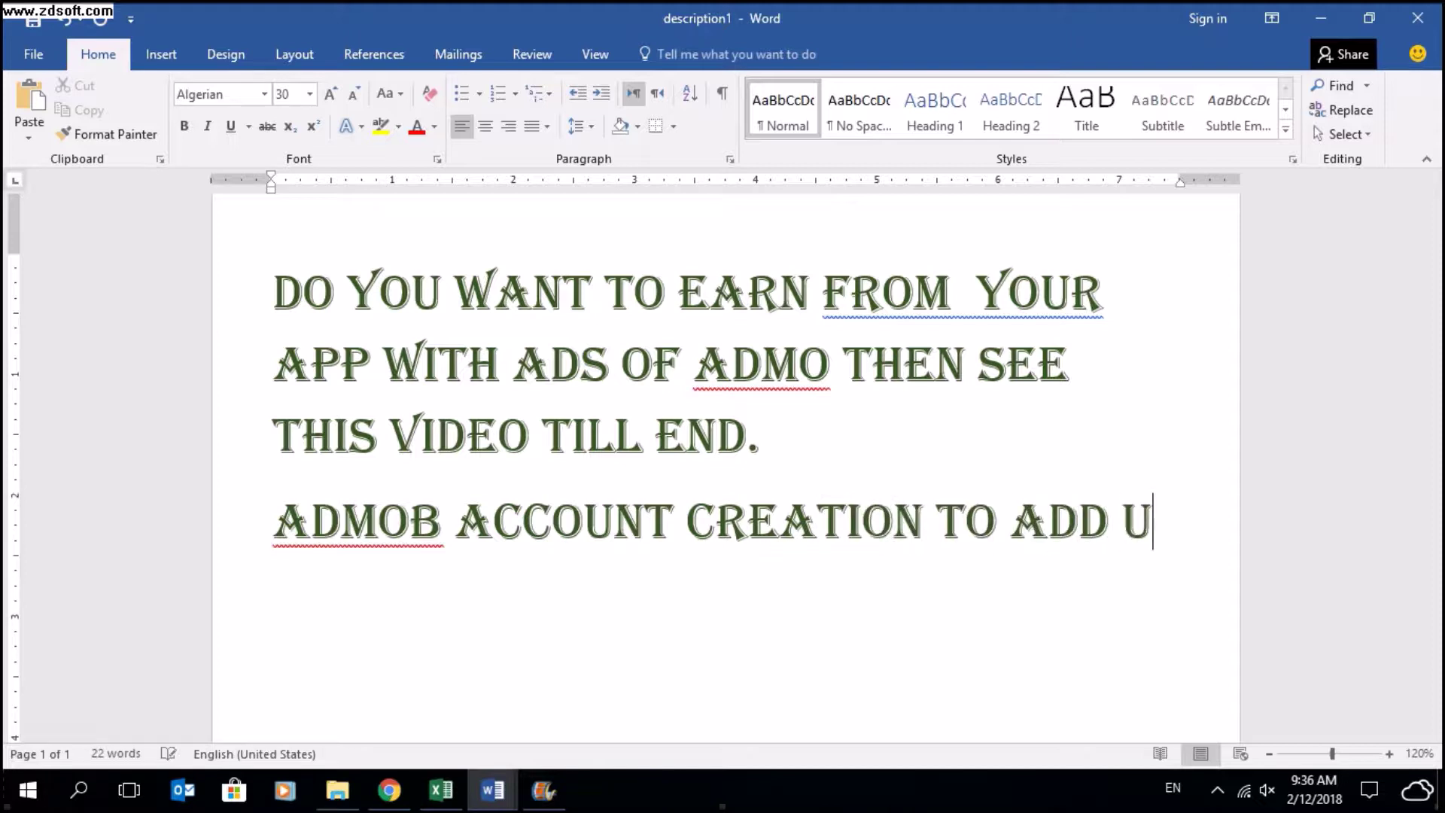
type("NIT CRE")
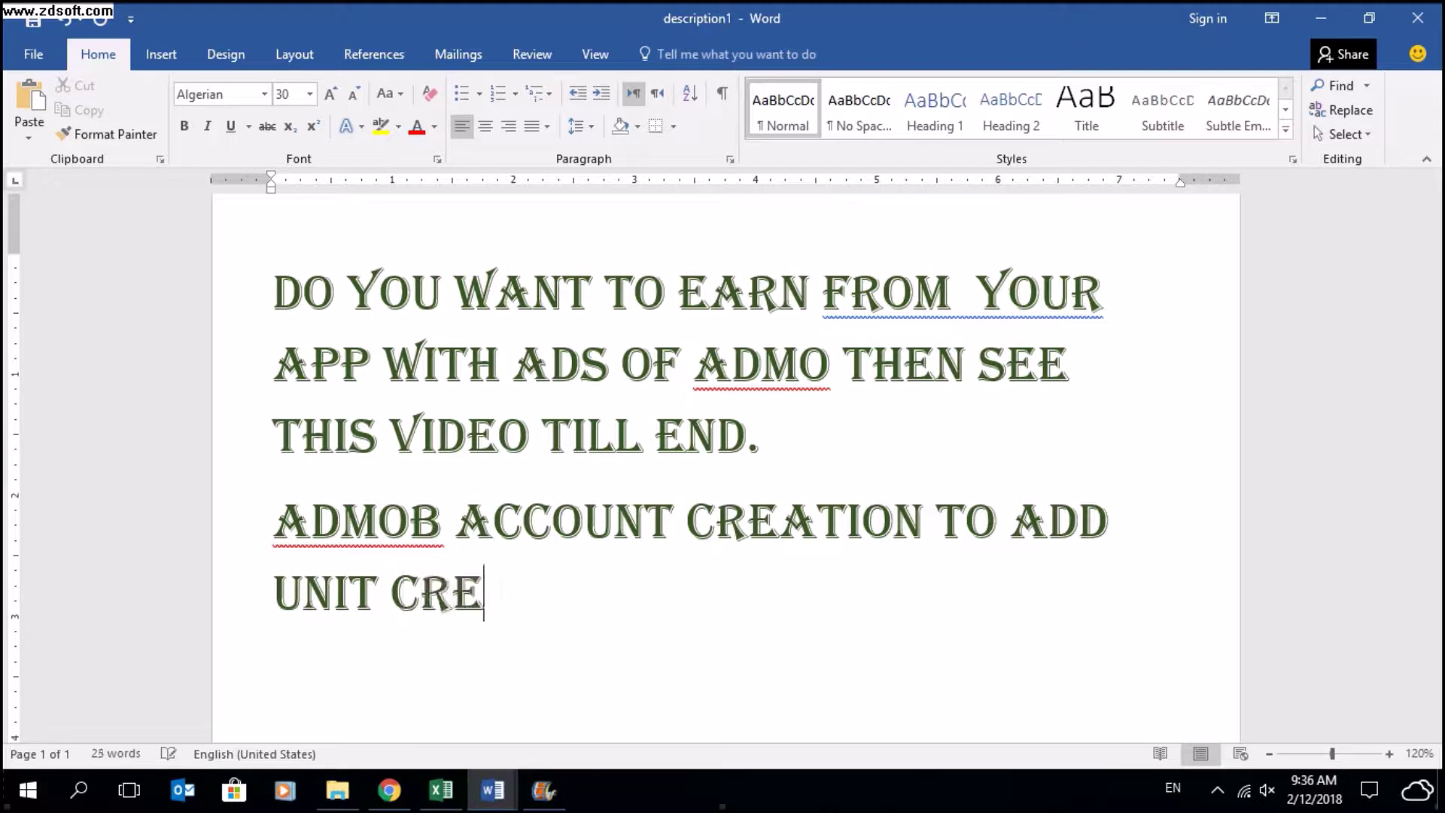
type("ATION....................")
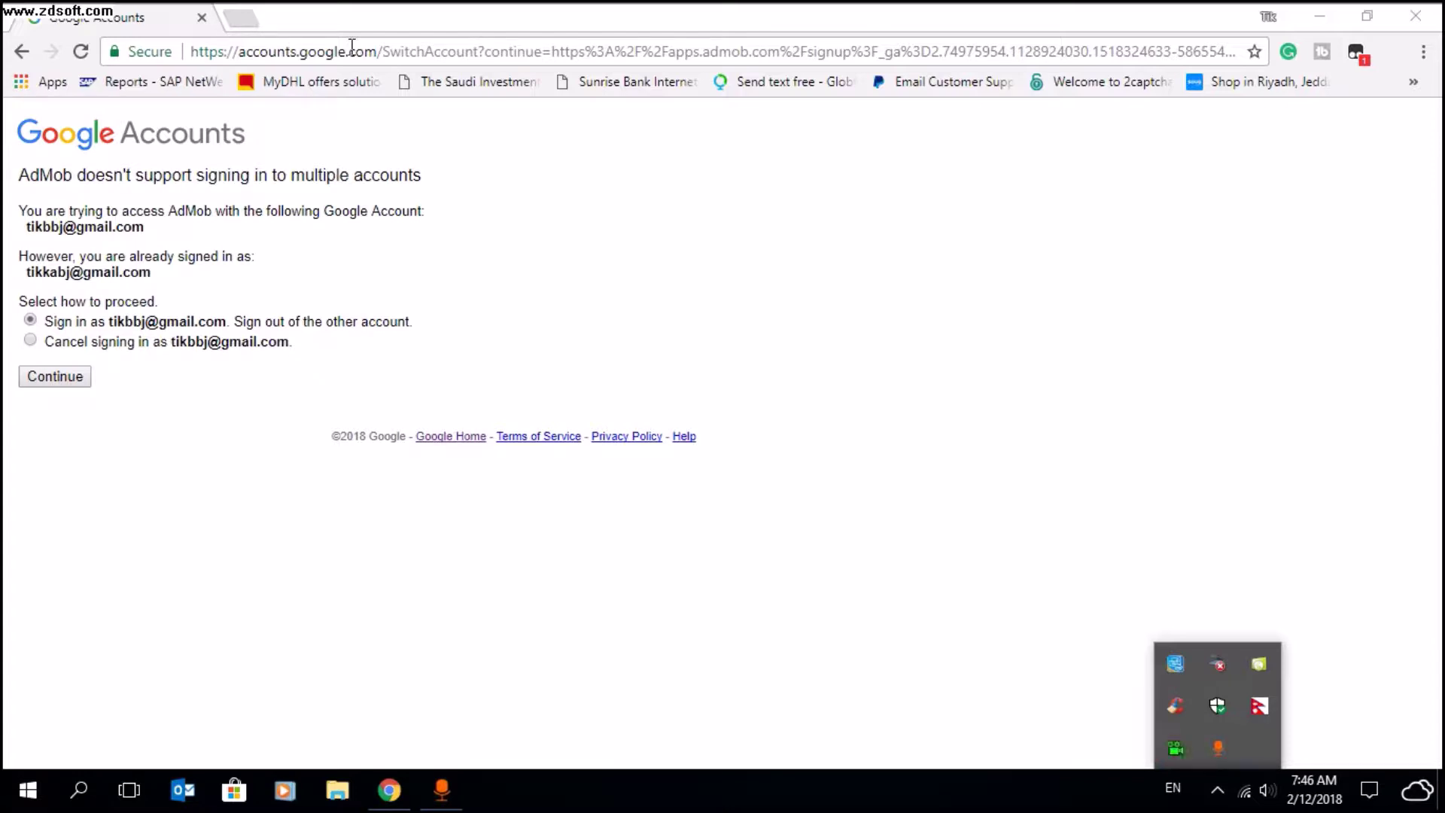
Step: Continue signing in as the other Google account and submit its password
left_click(392, 53)
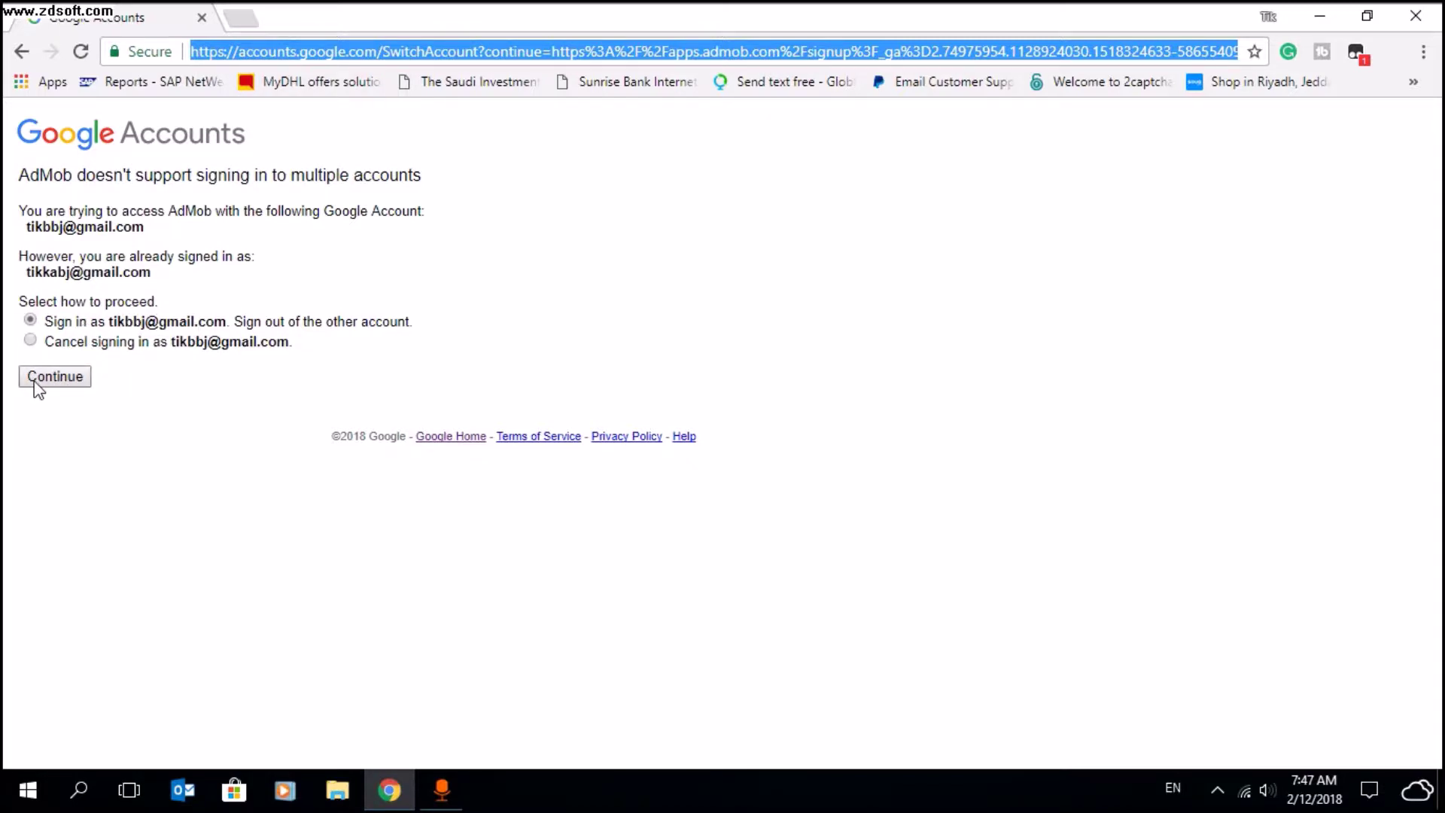
left_click(34, 380)
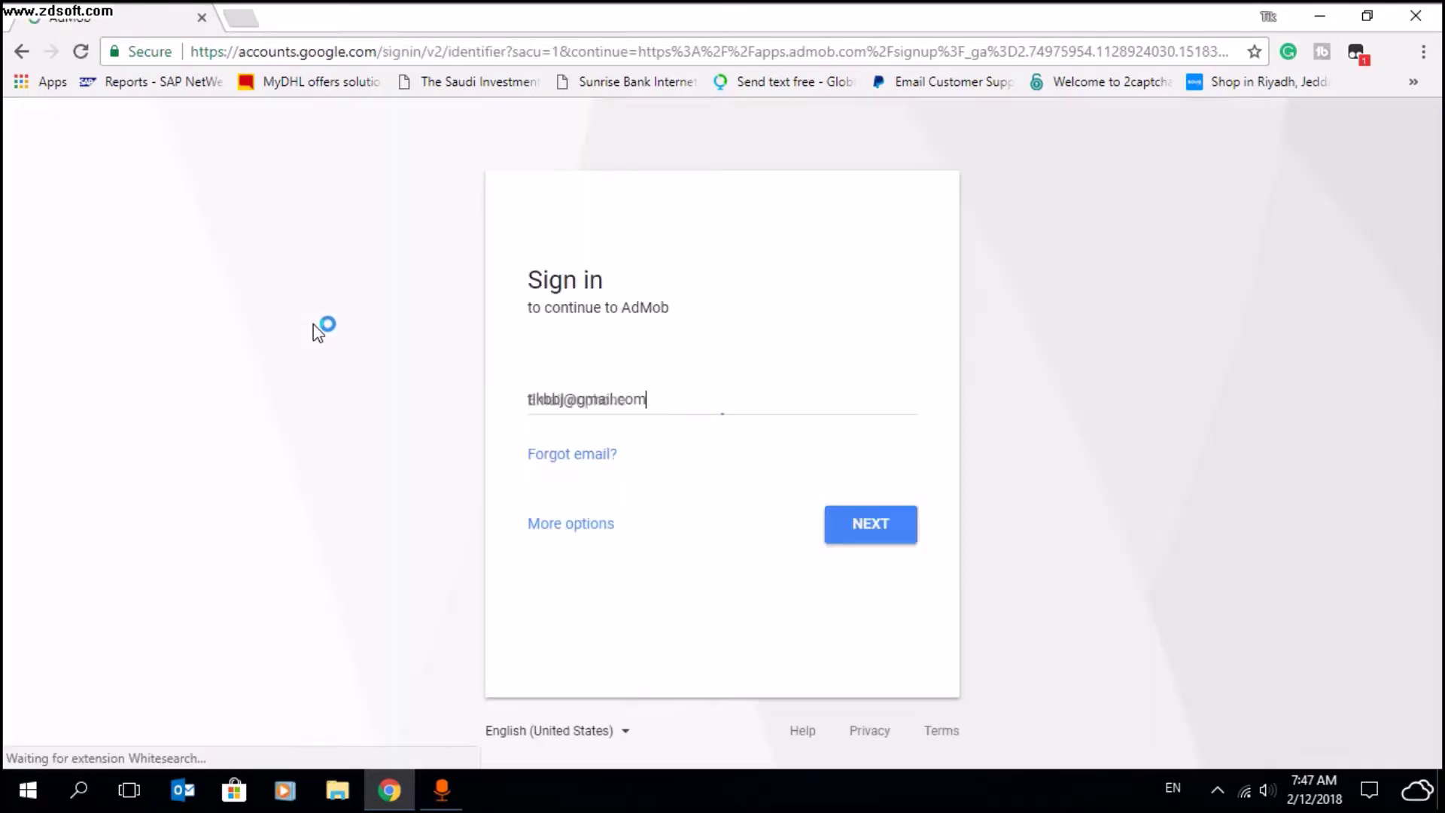
left_click(901, 523)
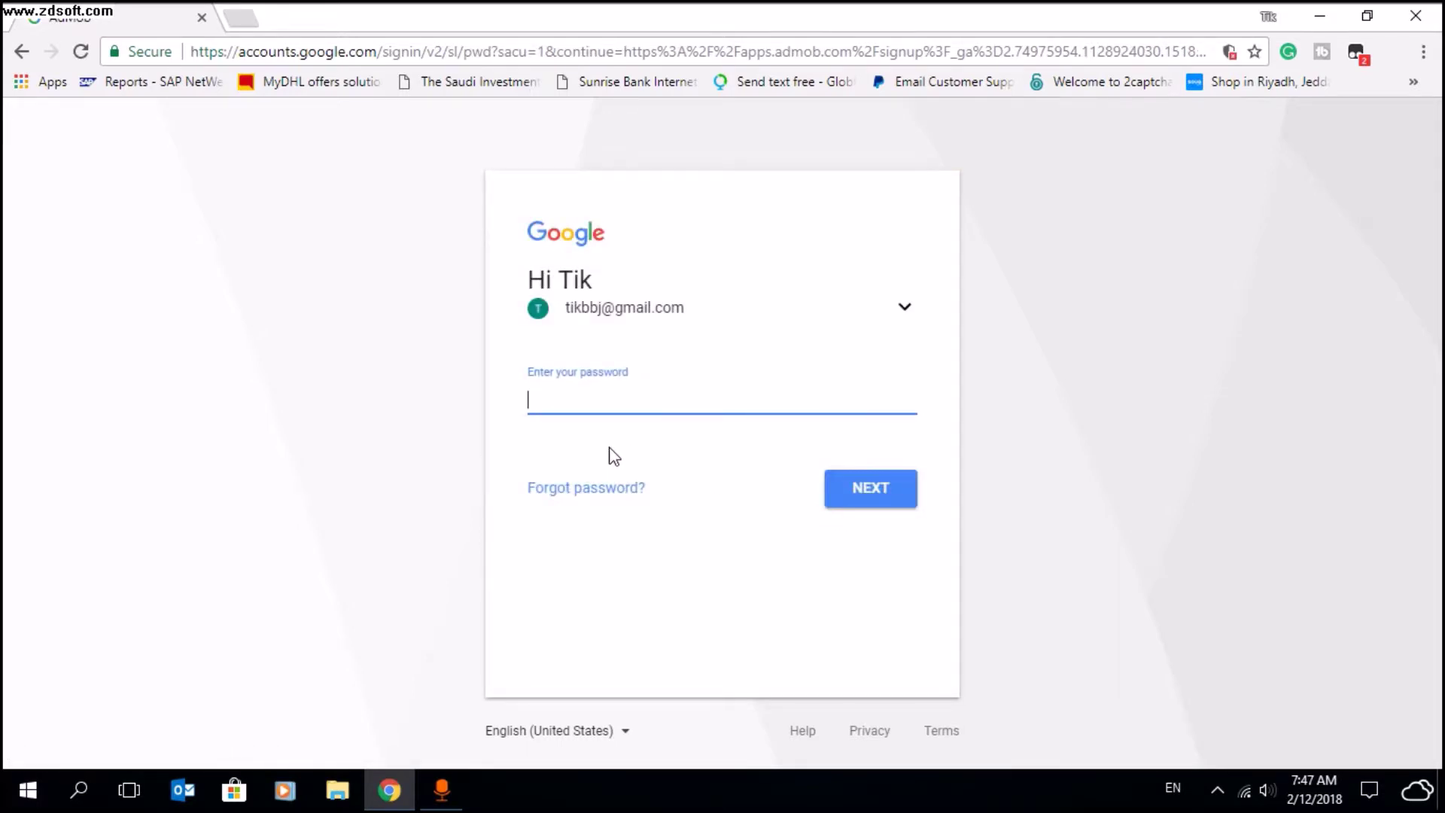
type("t")
key("Return")
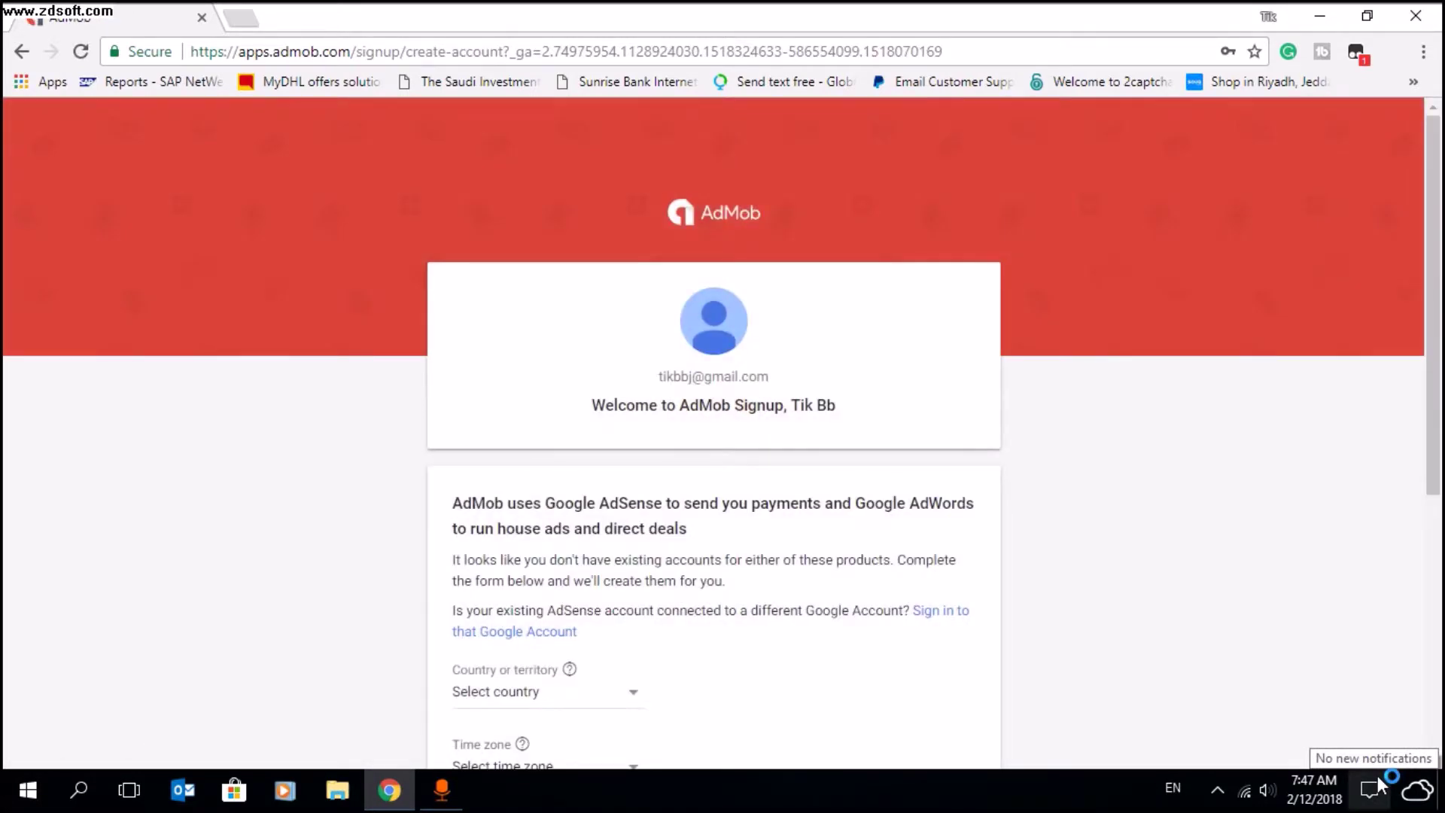
Step: Choose Saudi Arabia as the country in the AdMob signup form
scroll(597, 661, "down", 4)
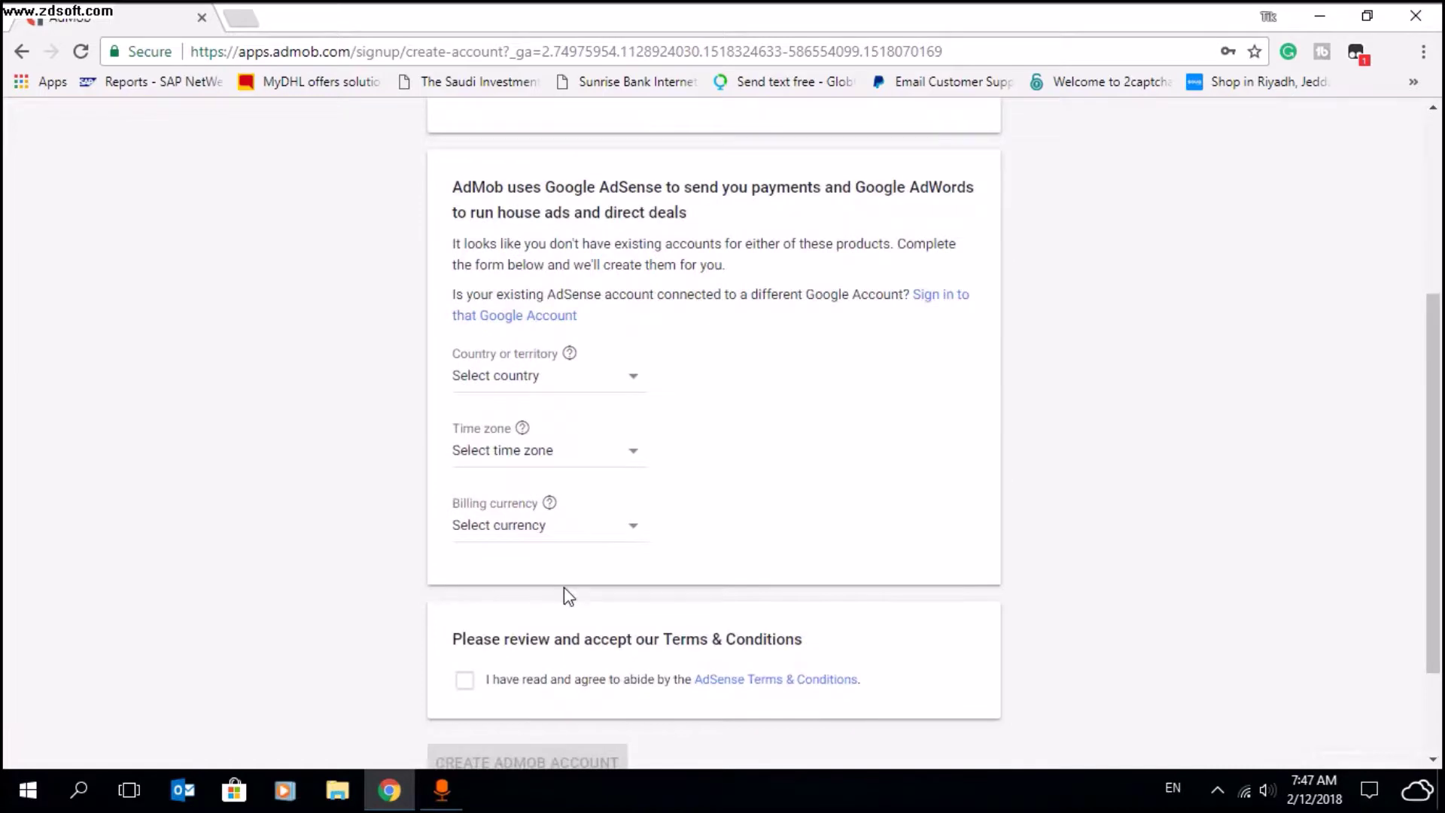
left_click(635, 385)
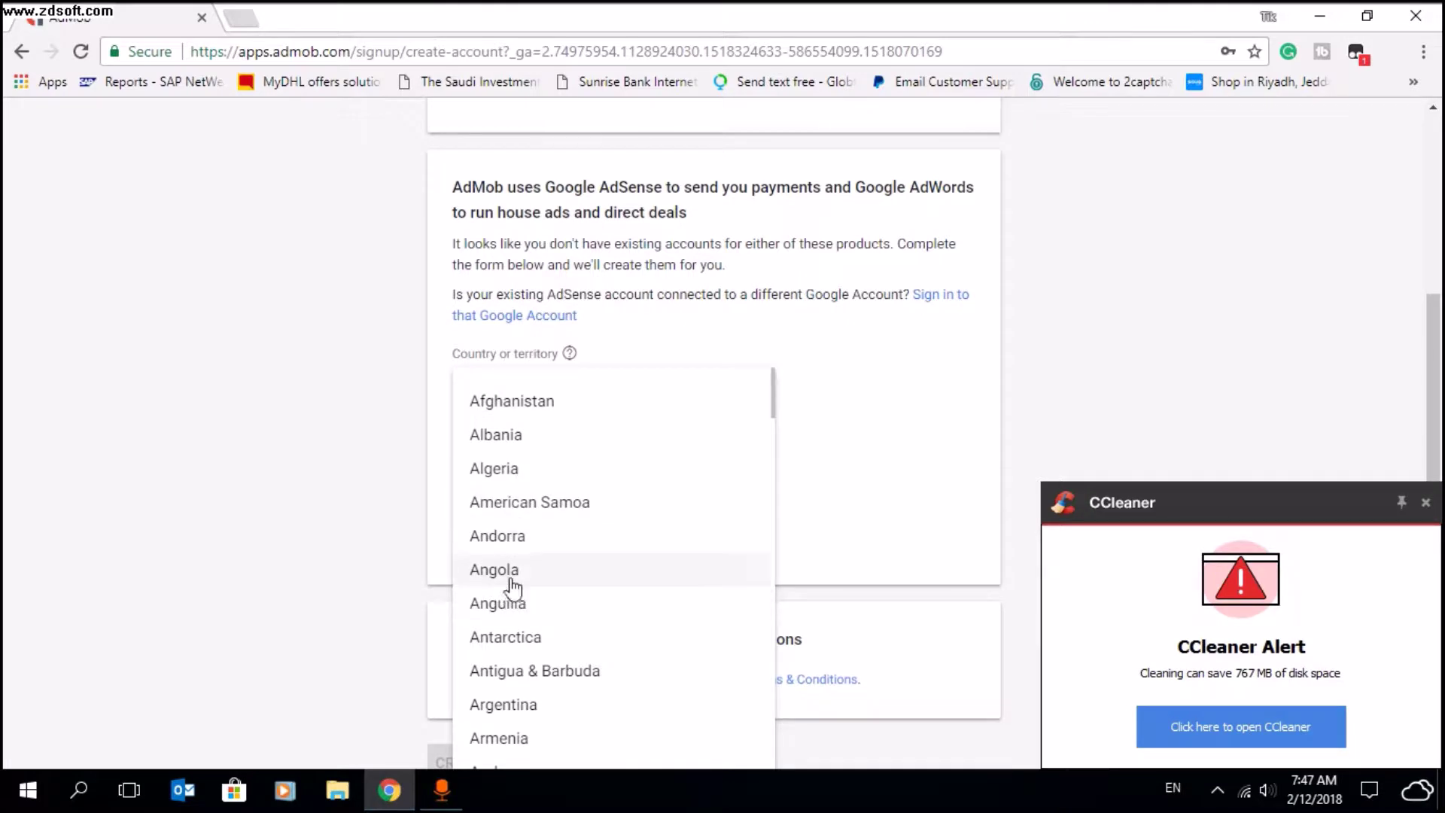
key("q")
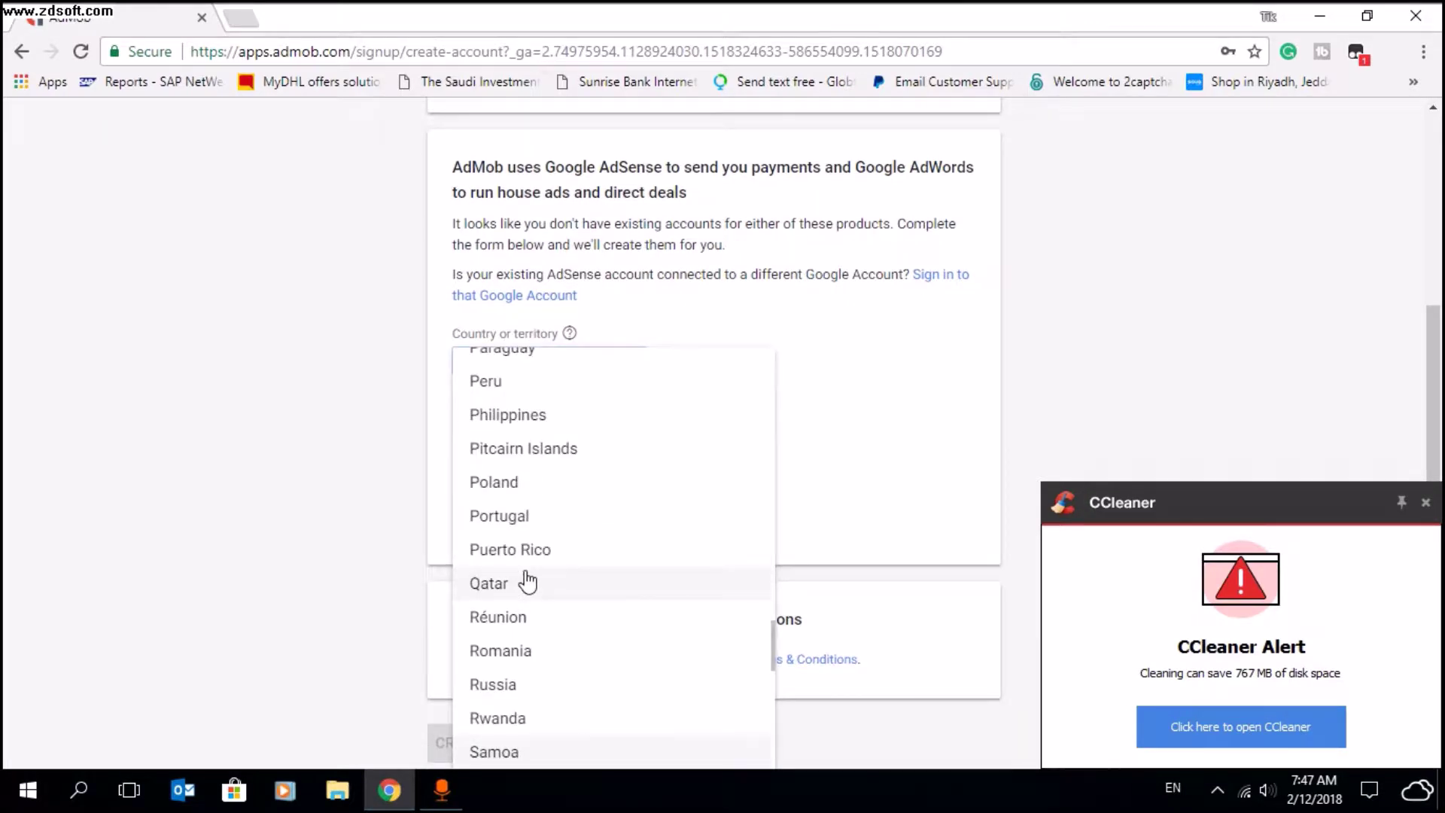
scroll(503, 647, "down", 4)
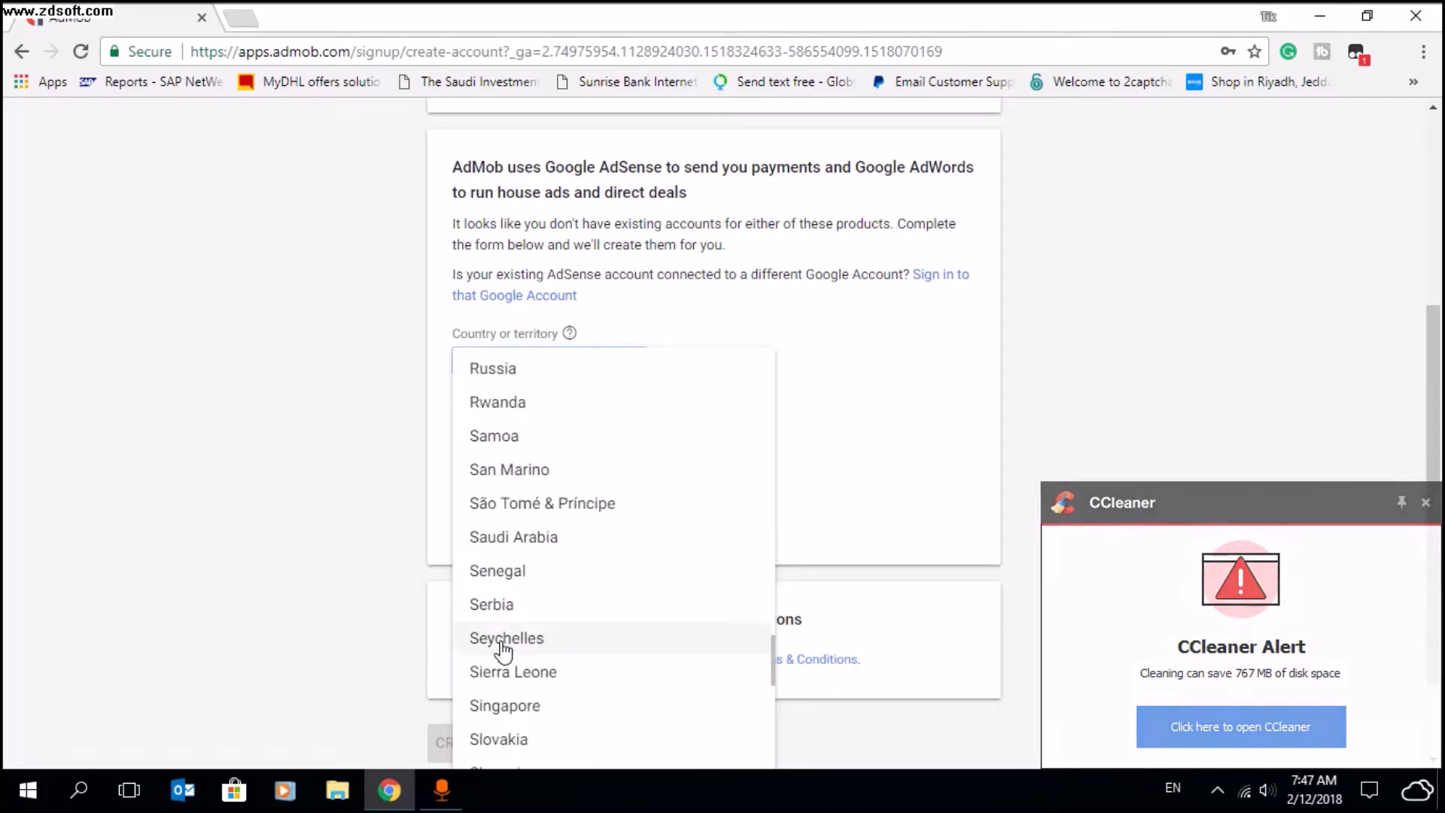
scroll(523, 654, "down", 3)
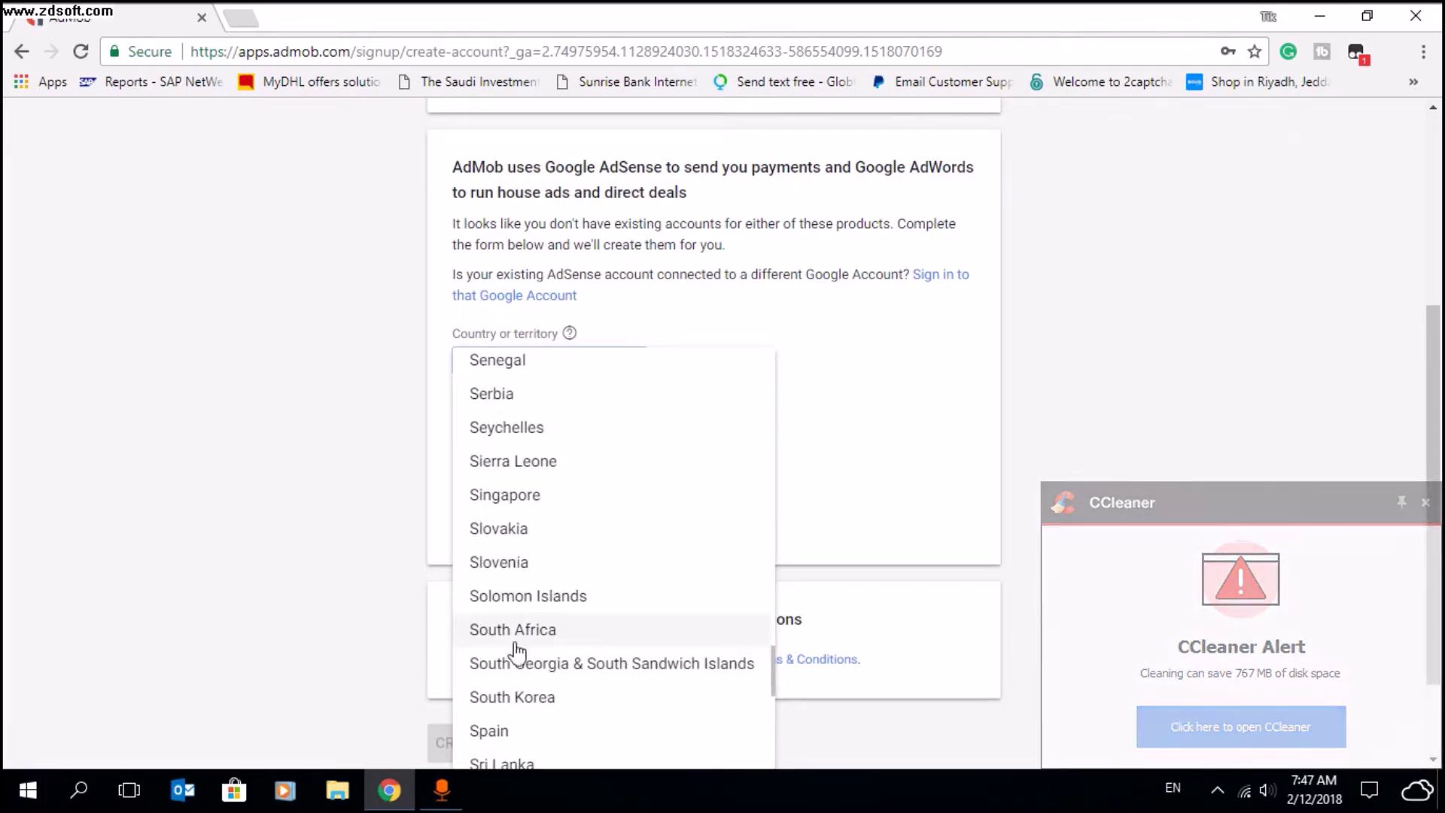
scroll(527, 663, "down", 3)
scroll(532, 660, "down", 1)
scroll(531, 666, "down", 3)
scroll(530, 666, "up", 3)
scroll(532, 661, "up", 2)
scroll(532, 660, "up", 3)
scroll(532, 661, "up", 3)
scroll(532, 661, "up", 1)
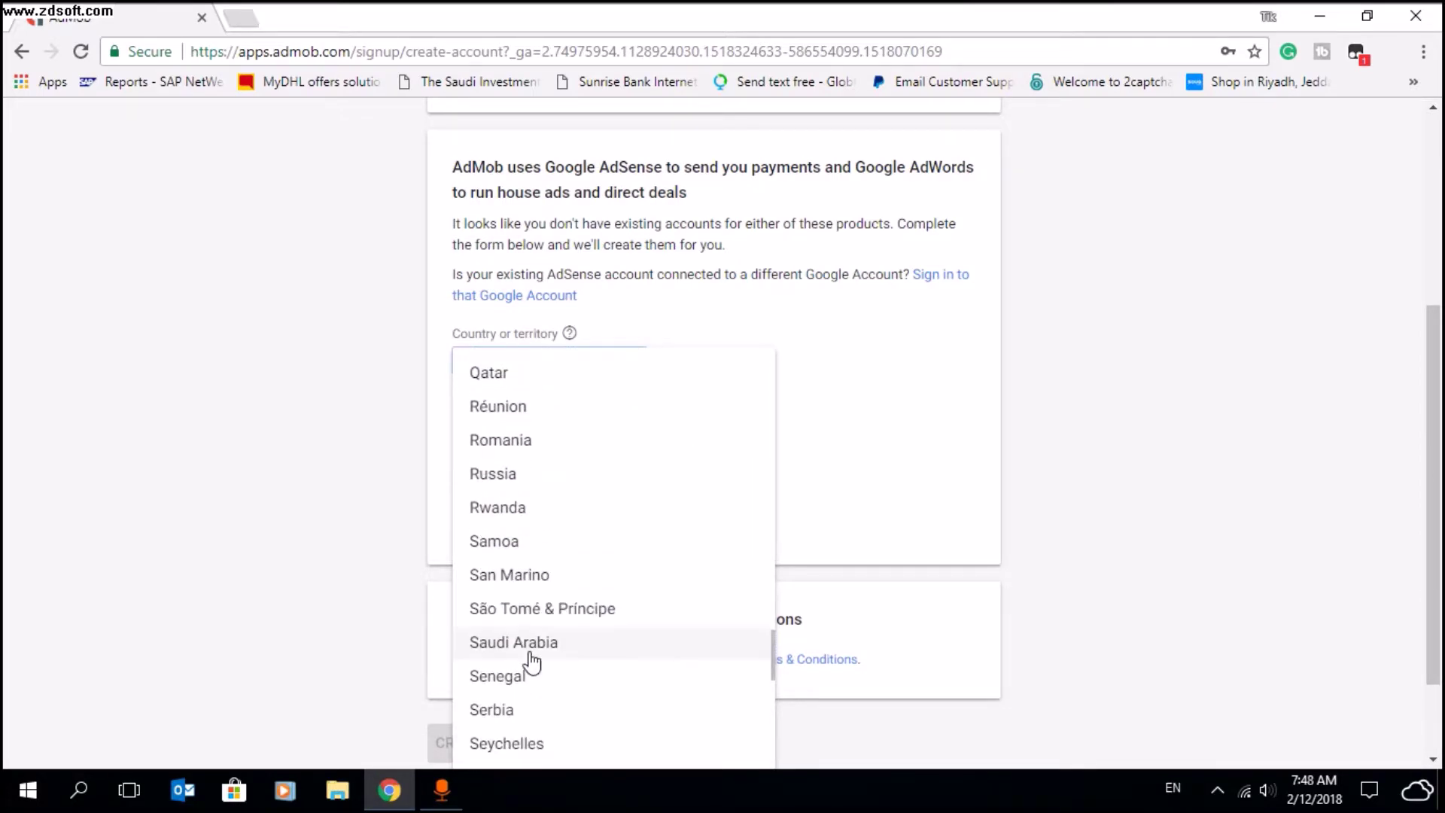
left_click(517, 640)
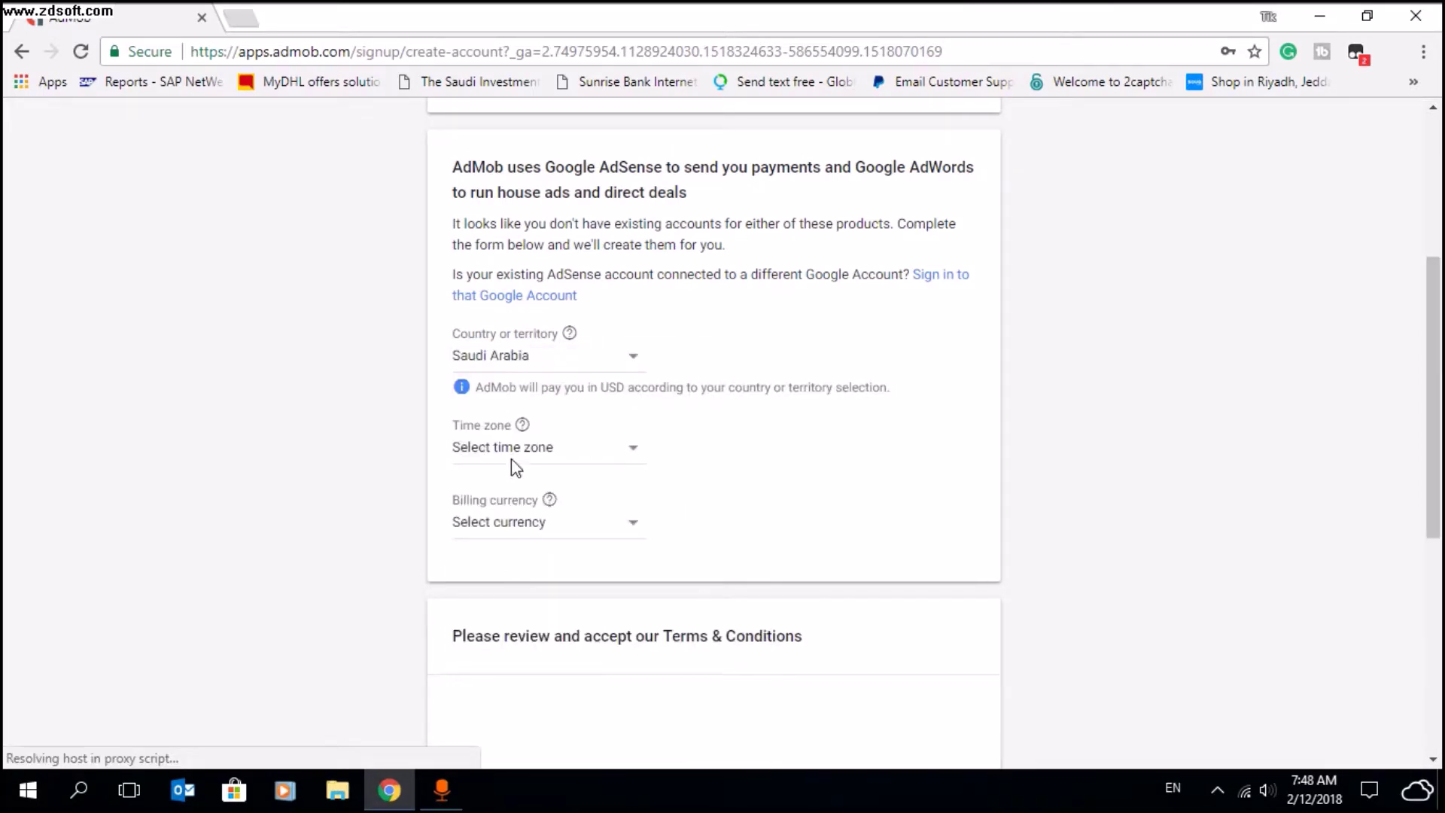
Step: Set the time zone to (UTC+03:00) Riyadh and billing currency to US Dollar
left_click(598, 457)
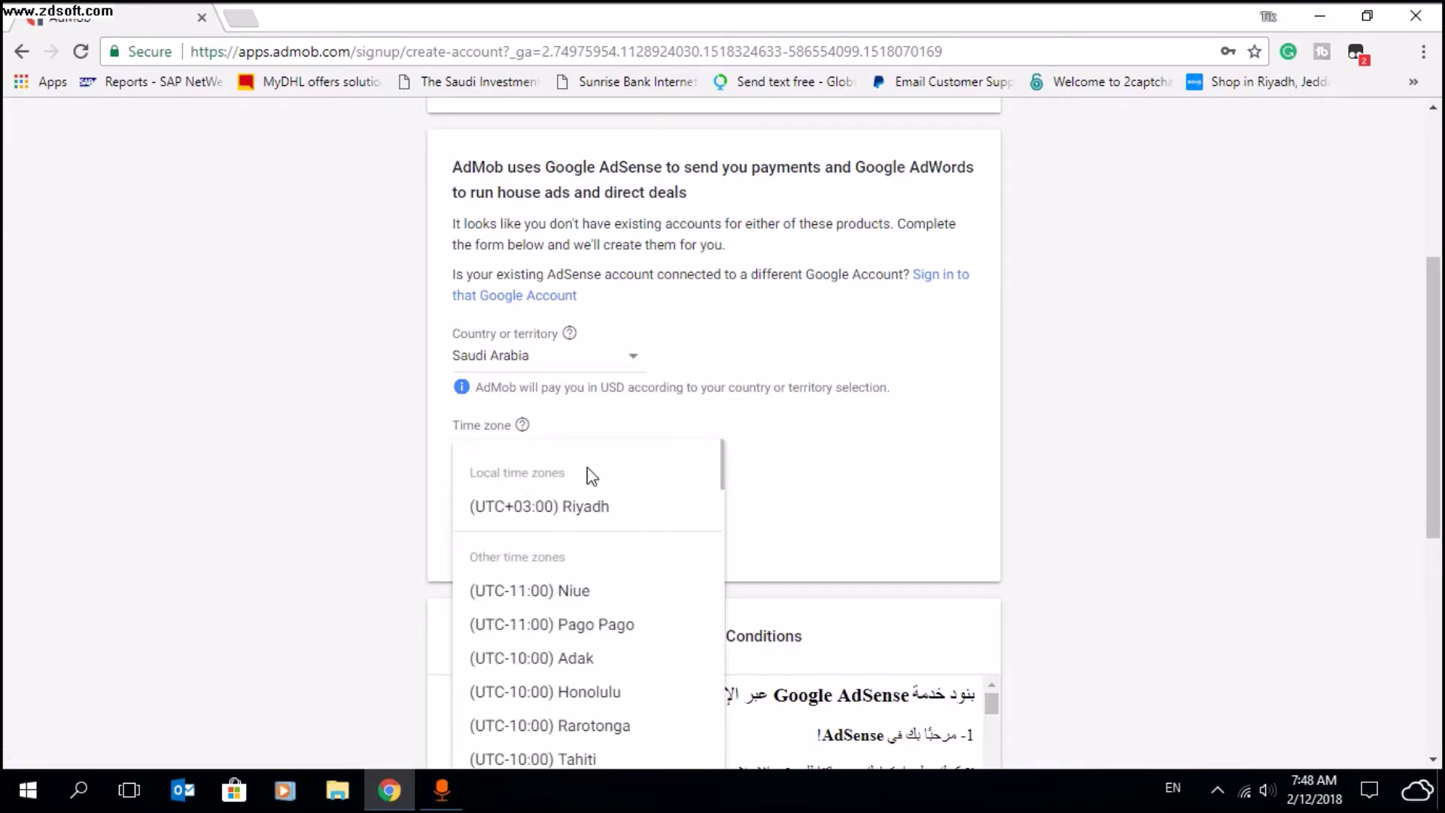
left_click(562, 520)
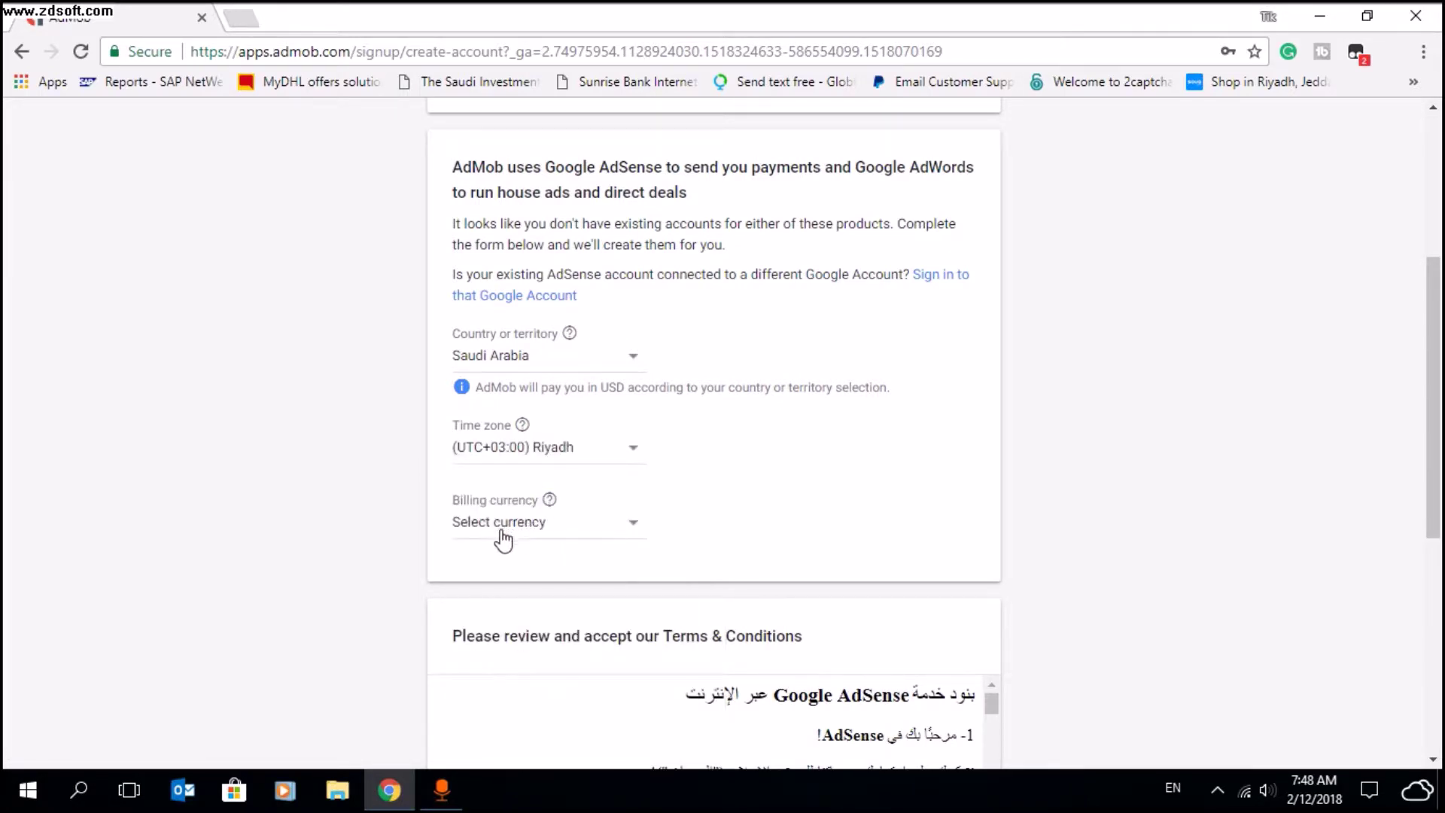
left_click(581, 529)
left_click(515, 563)
Step: Accept the AdSense terms and create the AdMob account
scroll(582, 550, "down", 3)
scroll(581, 549, "down", 5)
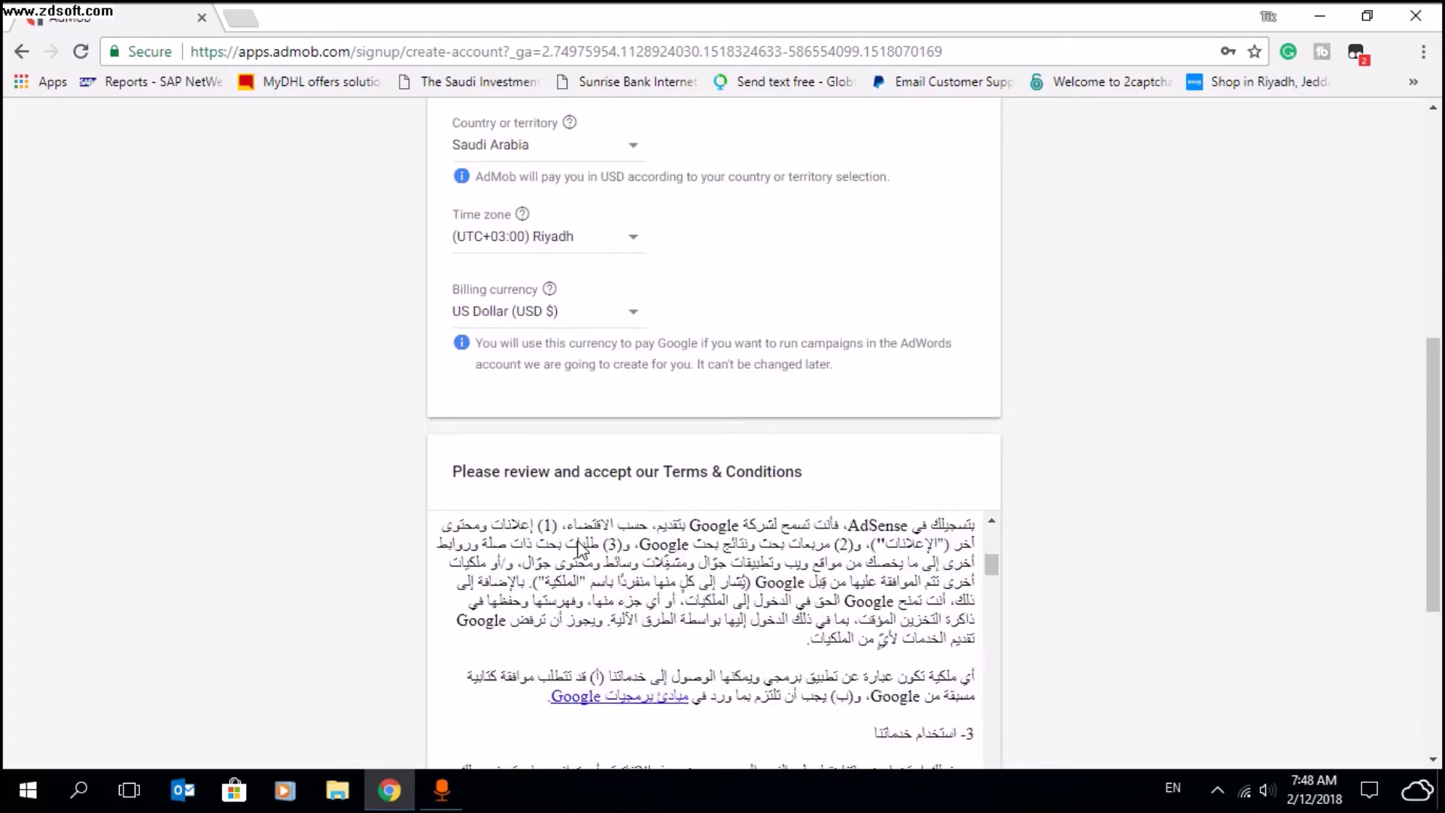
left_click_drag(1437, 374, 1434, 511)
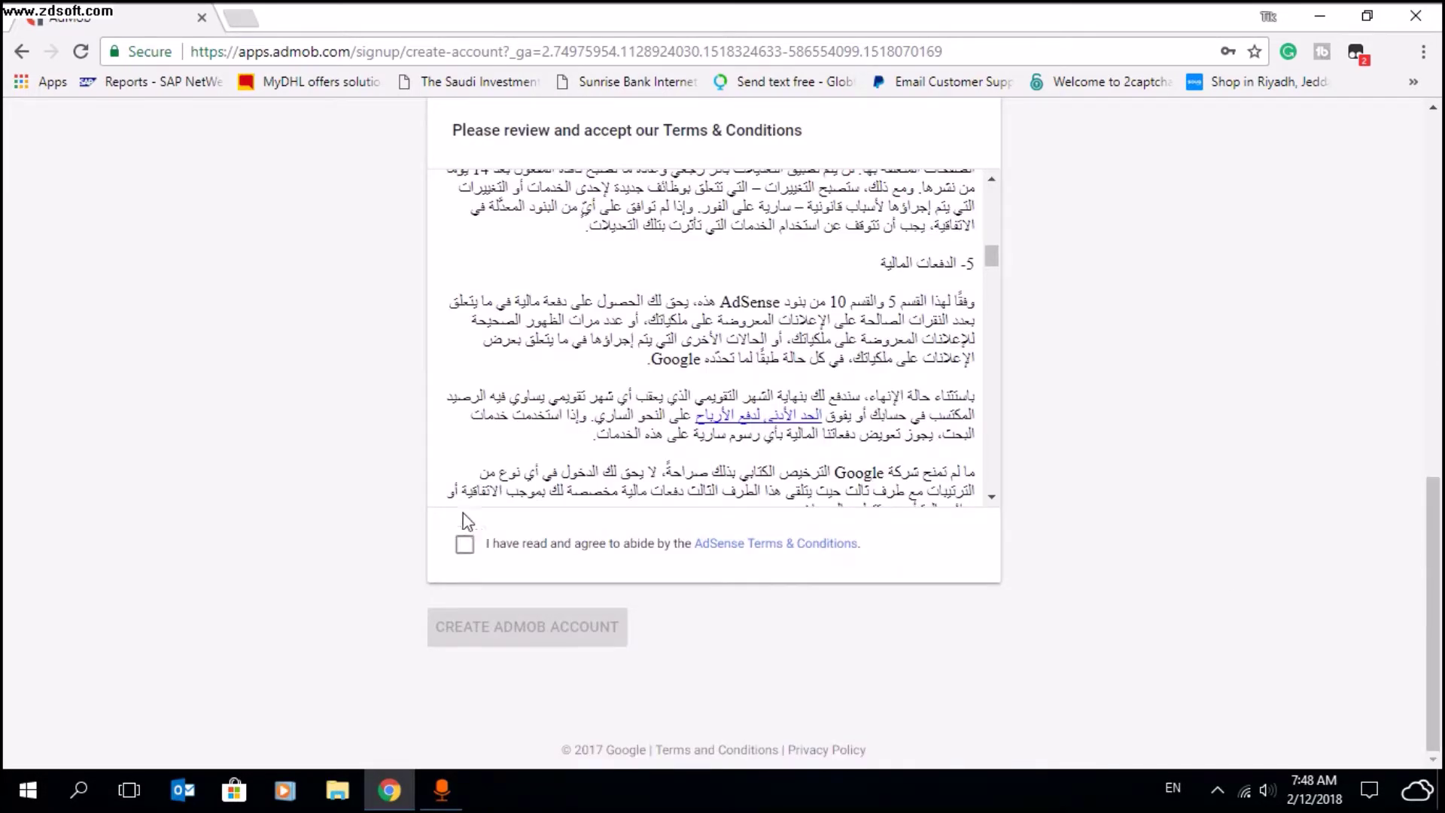
left_click(466, 548)
left_click(548, 640)
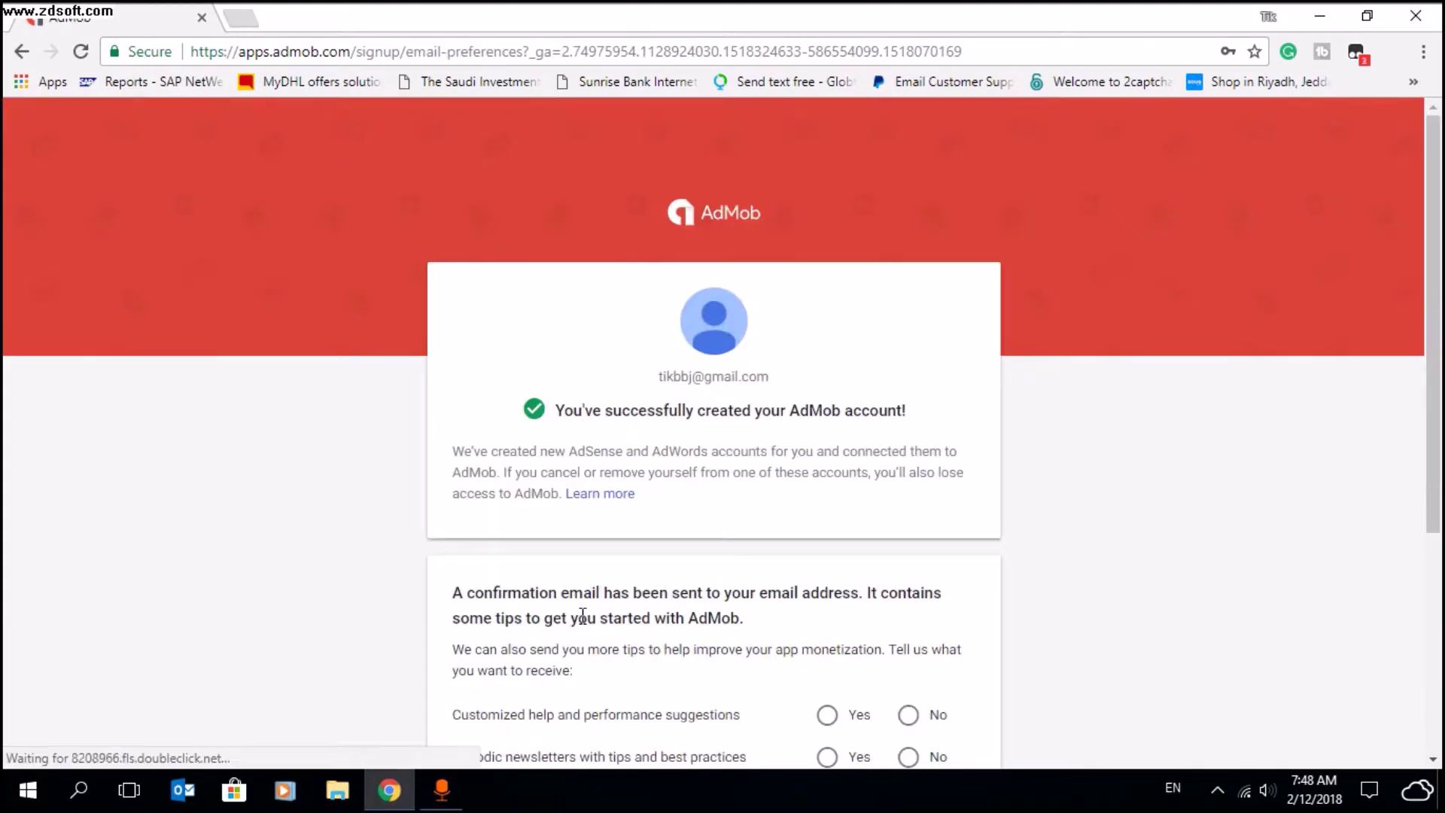
Step: Answer Yes to all five email preferences and continue to verification
scroll(672, 663, "down", 3)
left_click(828, 367)
left_click(827, 406)
left_click(827, 447)
left_click(828, 489)
left_click(828, 536)
left_click(532, 632)
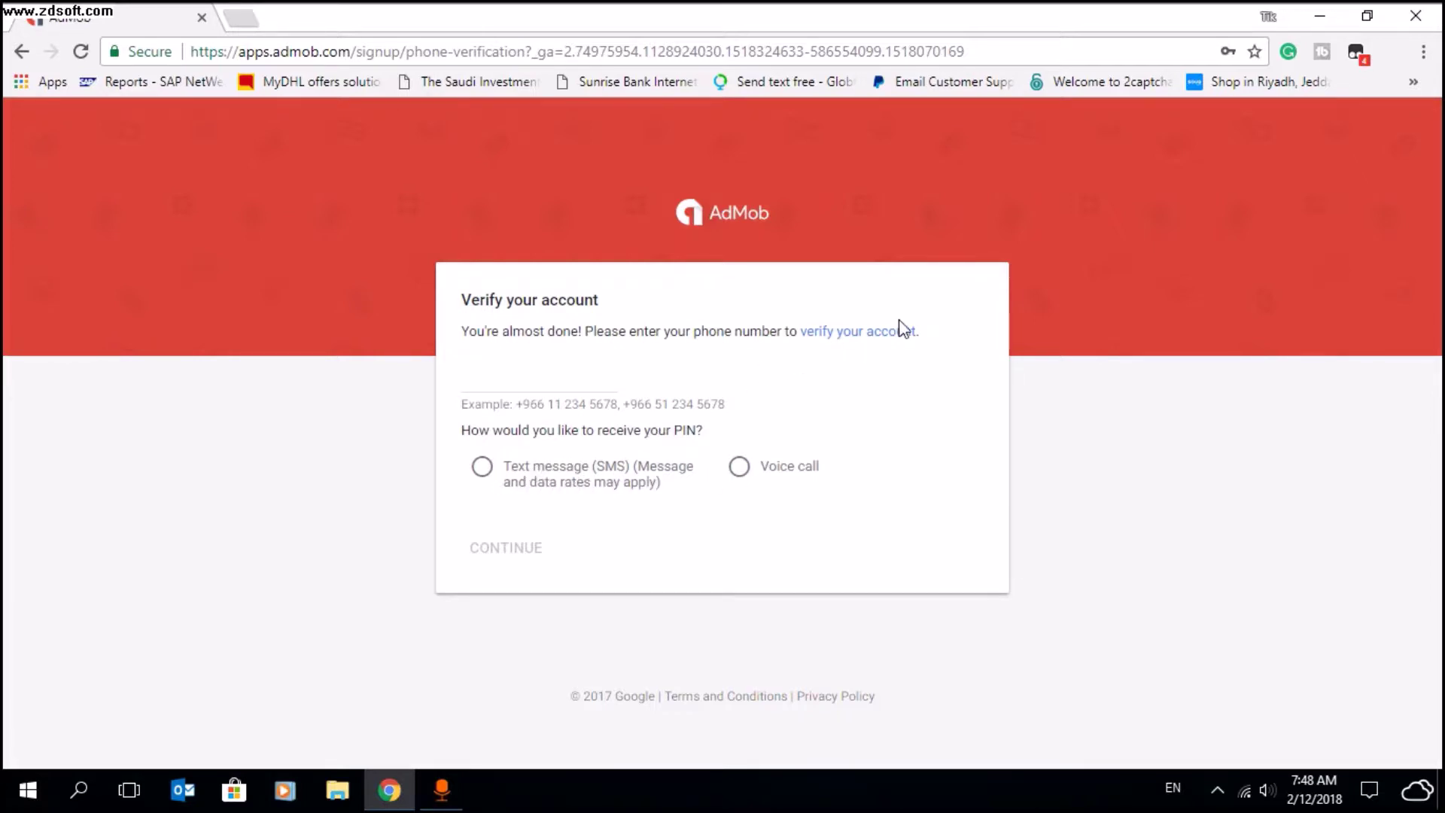
Step: Open the phone verification help page, then open a new browser tab
left_click(853, 339)
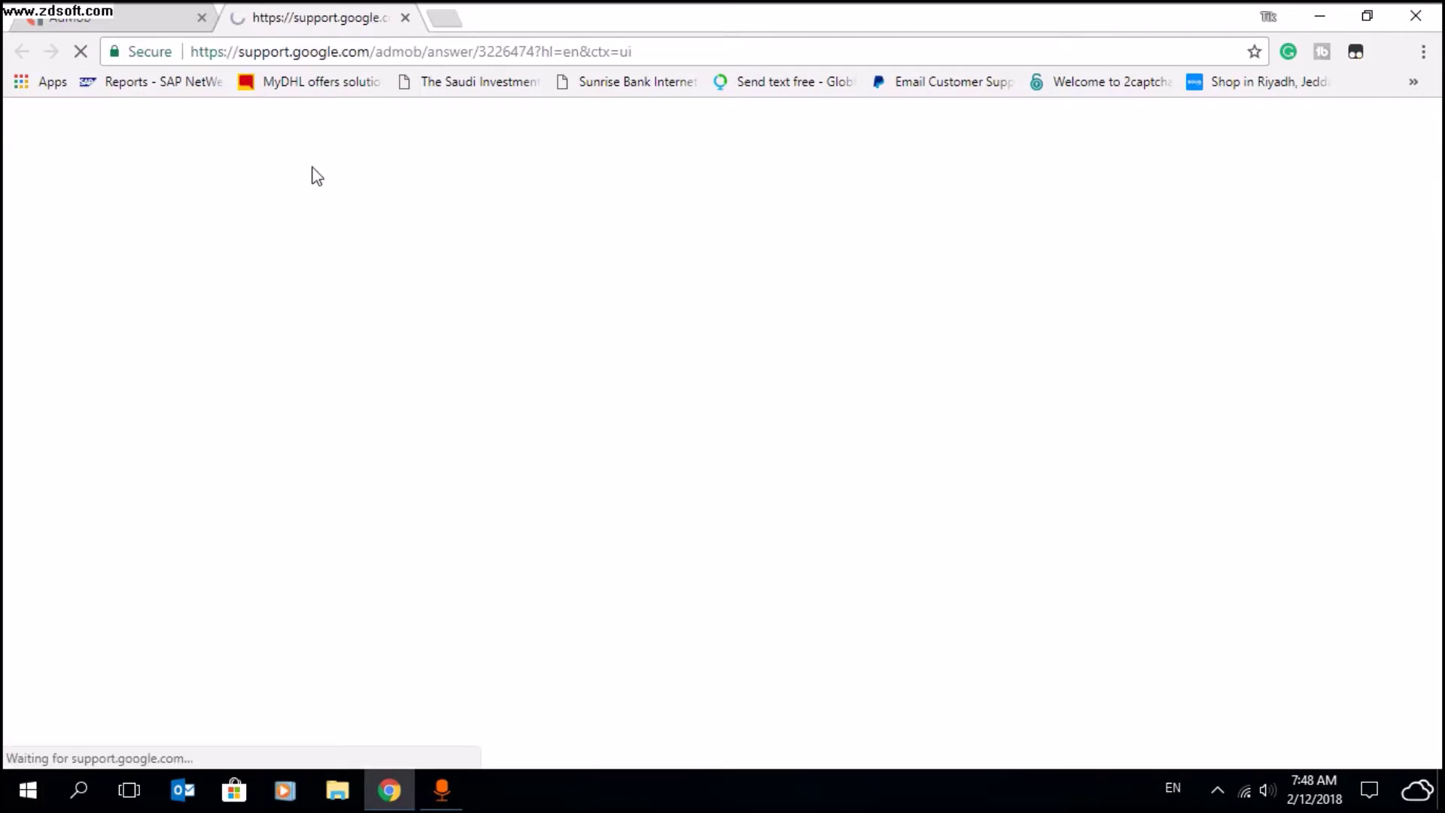
scroll(751, 436, "down", 2)
scroll(753, 435, "down", 2)
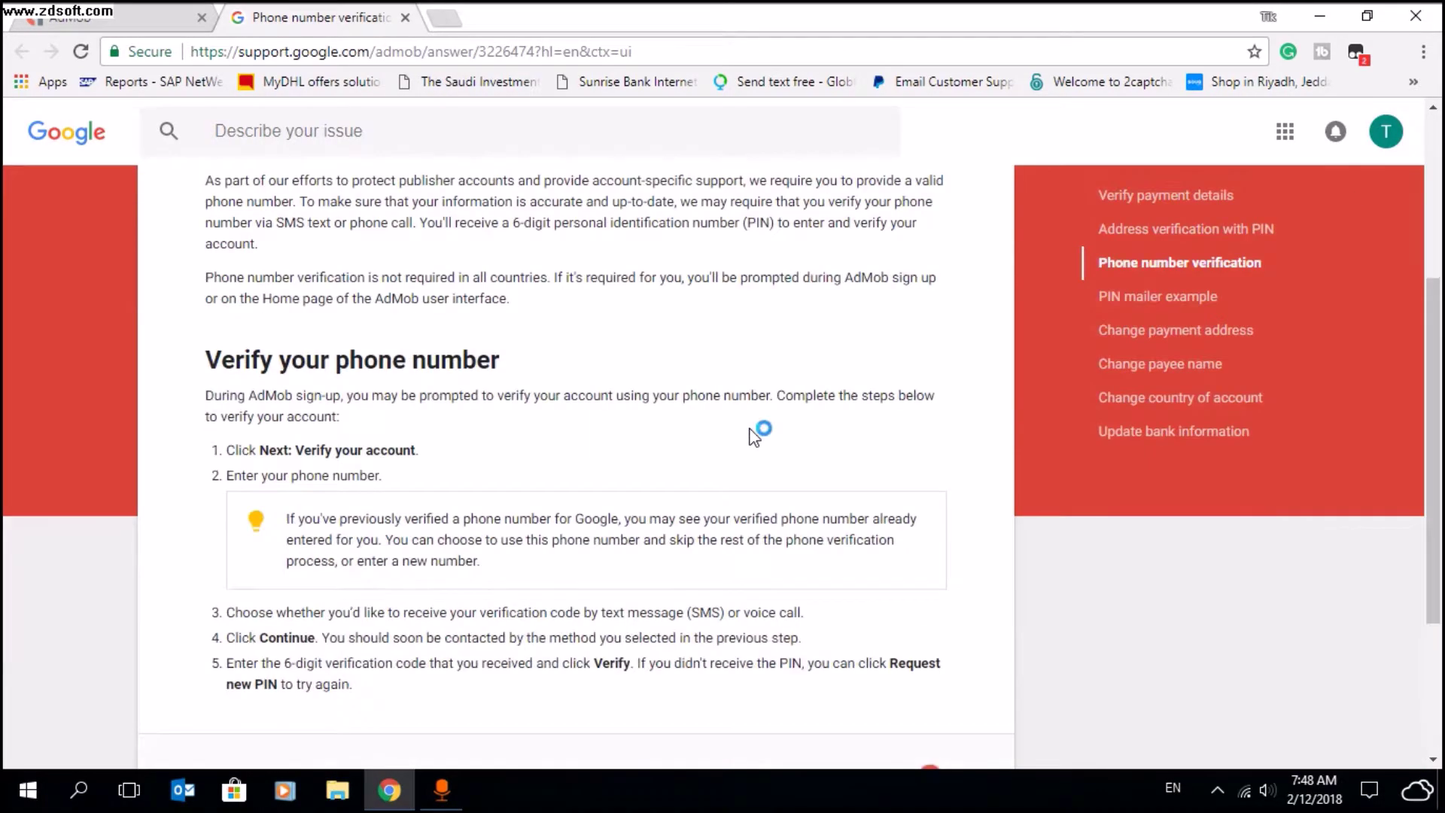
scroll(850, 414, "up", 5)
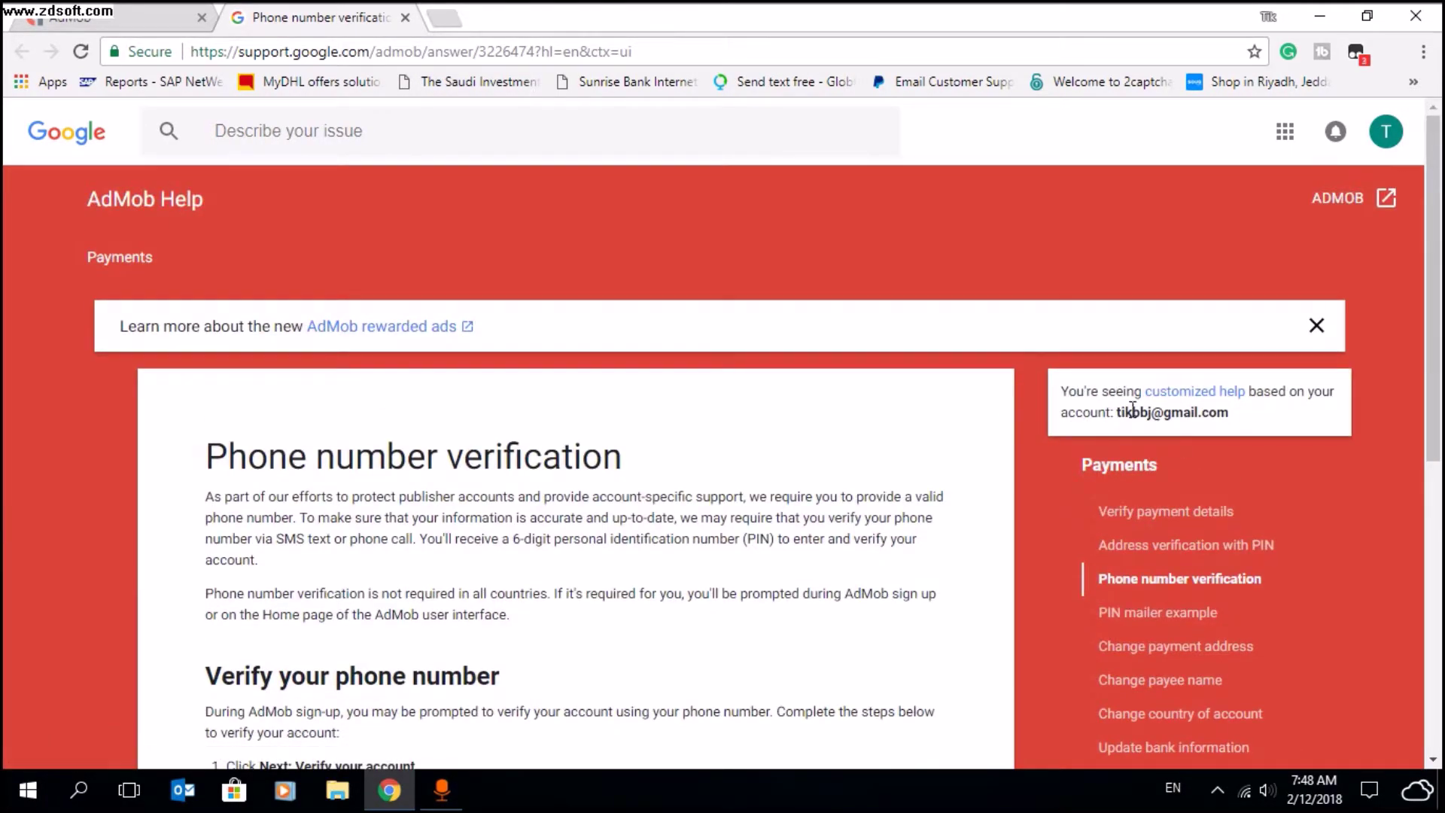
left_click(444, 16)
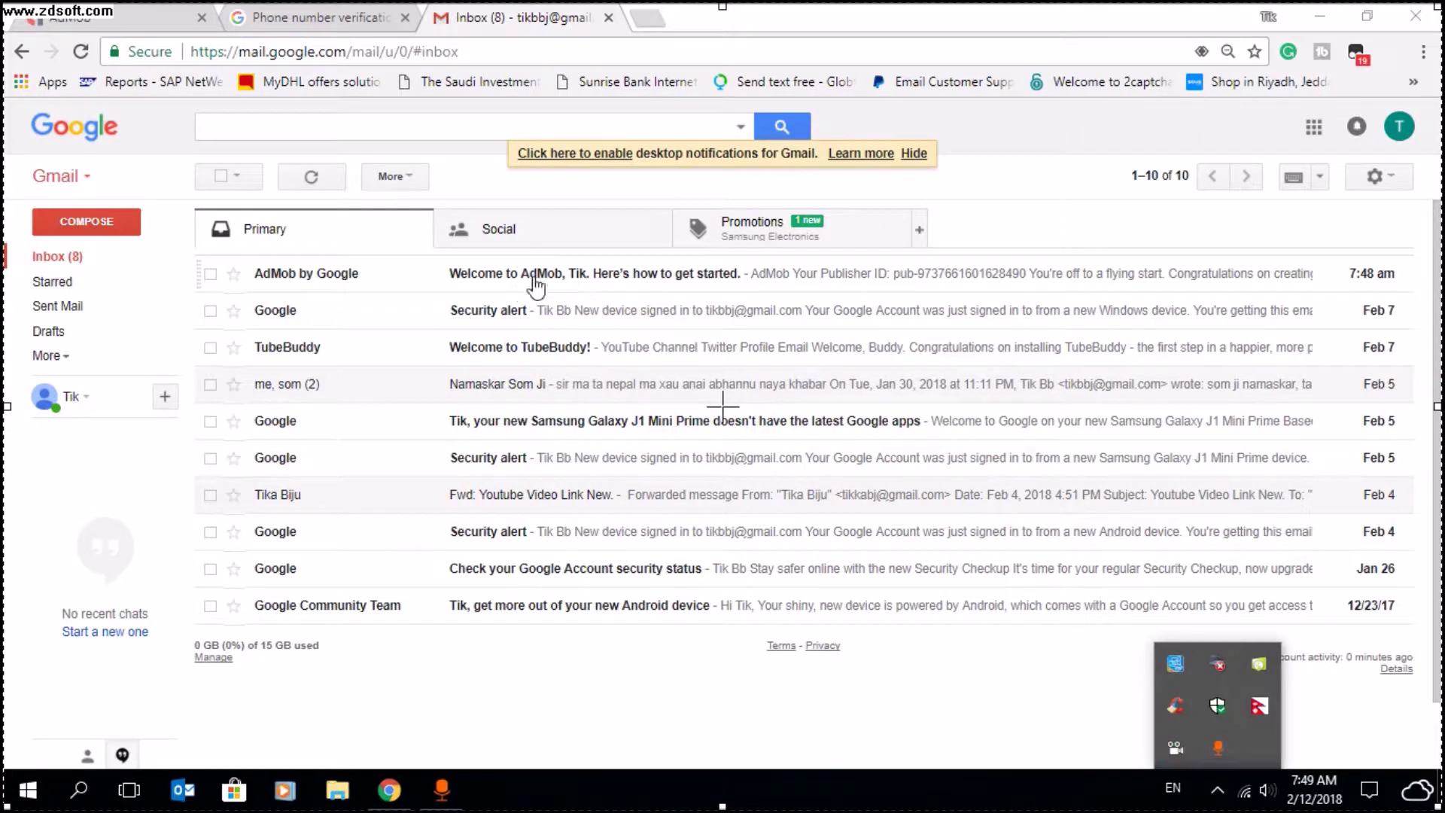
Step: Open the AdMob welcome email in Gmail and follow its GET STARTED NOW link
left_click(1217, 789)
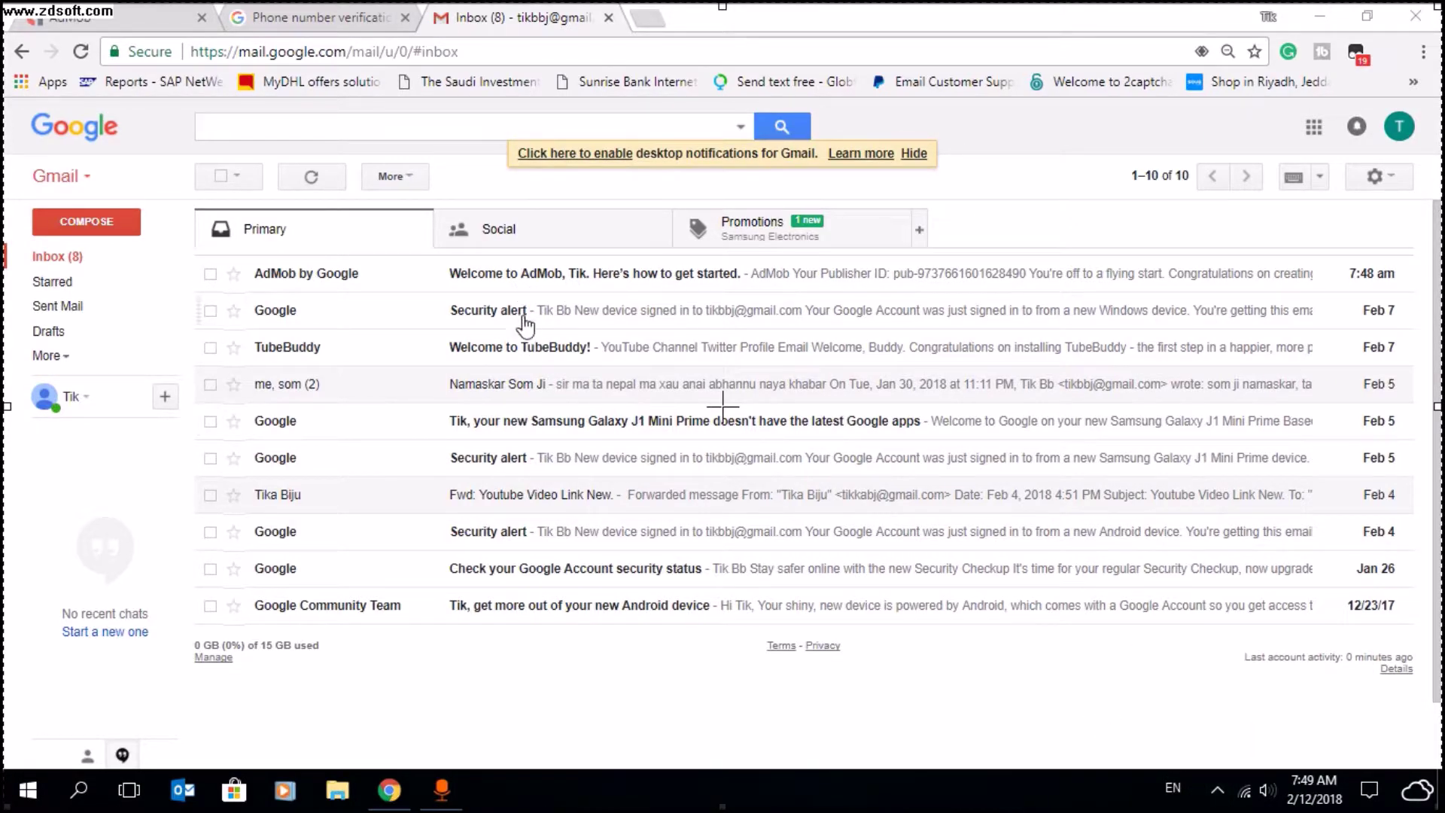
left_click(493, 275)
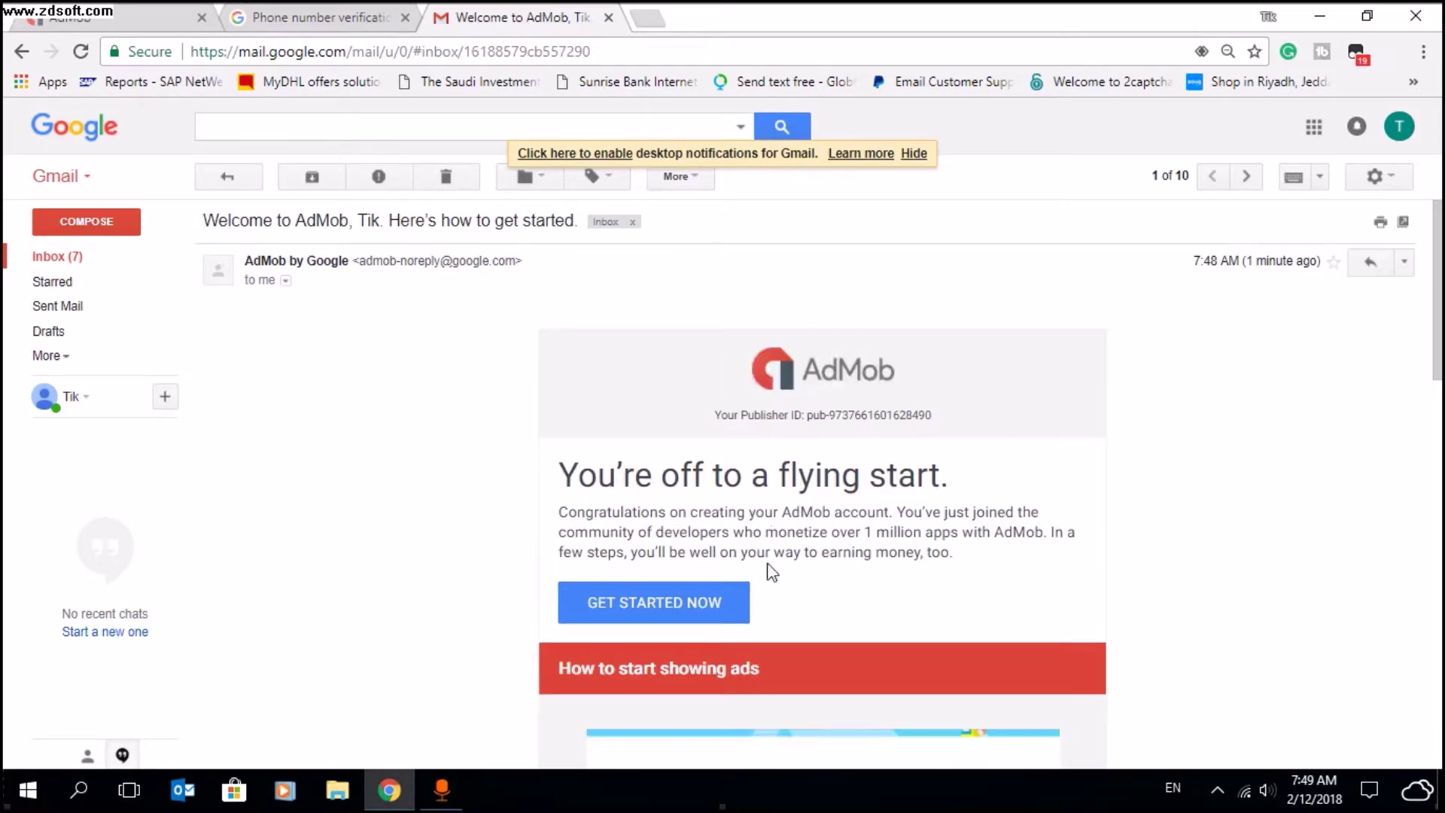
scroll(767, 567, "down", 1)
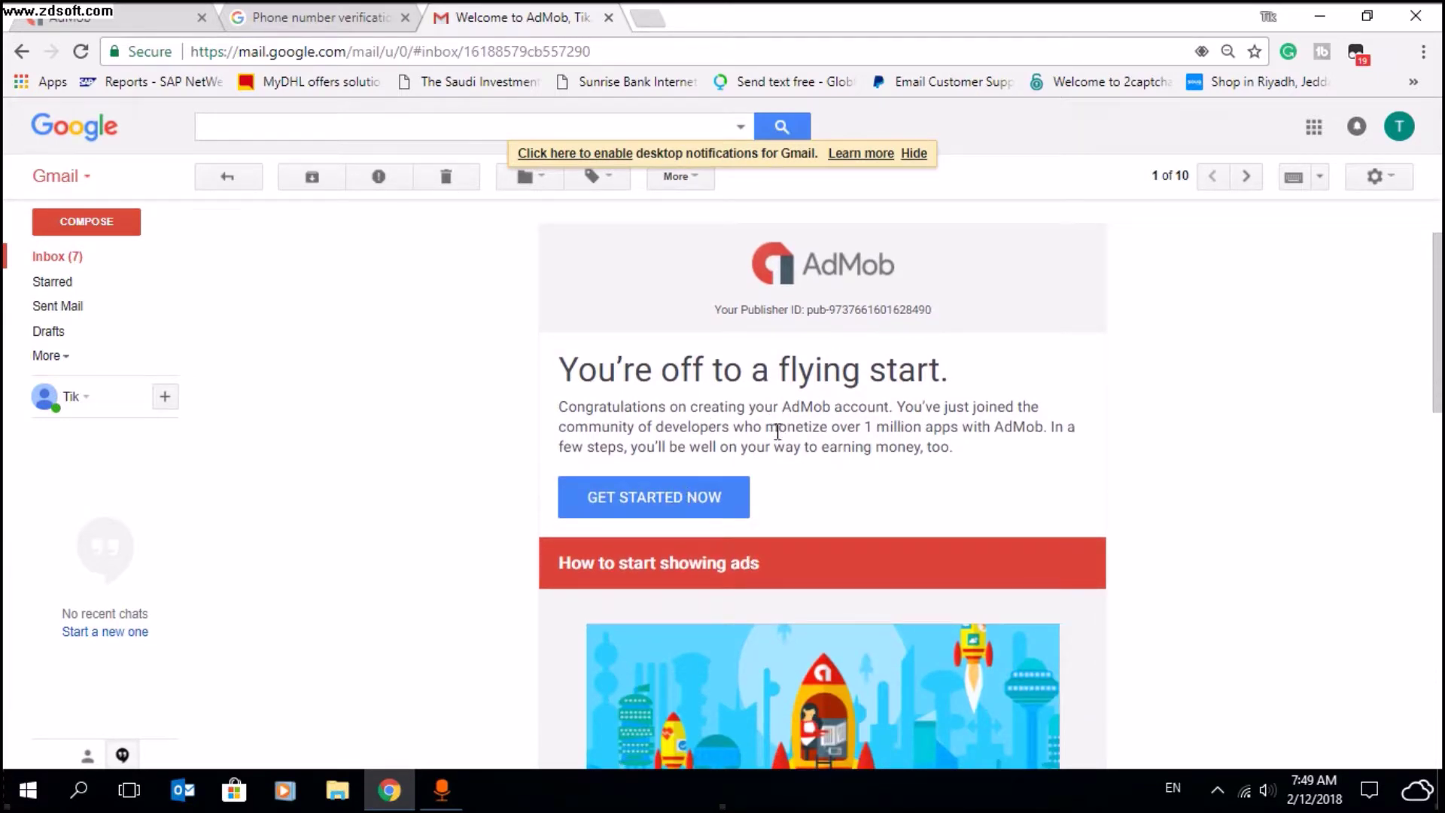
left_click(682, 497)
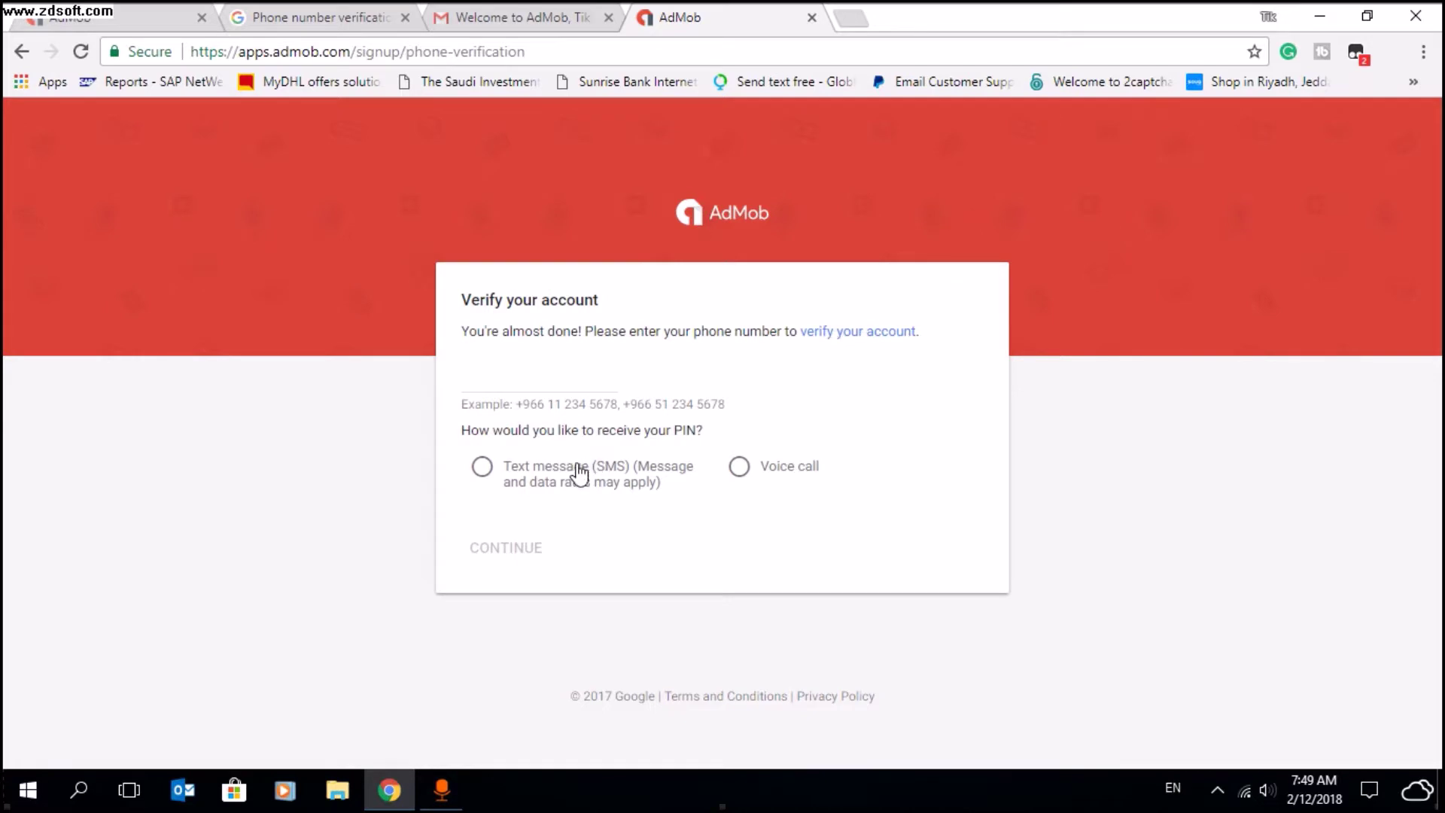
Step: Request the verification PIN by SMS, then switch to voice call
left_click(515, 481)
left_click(739, 468)
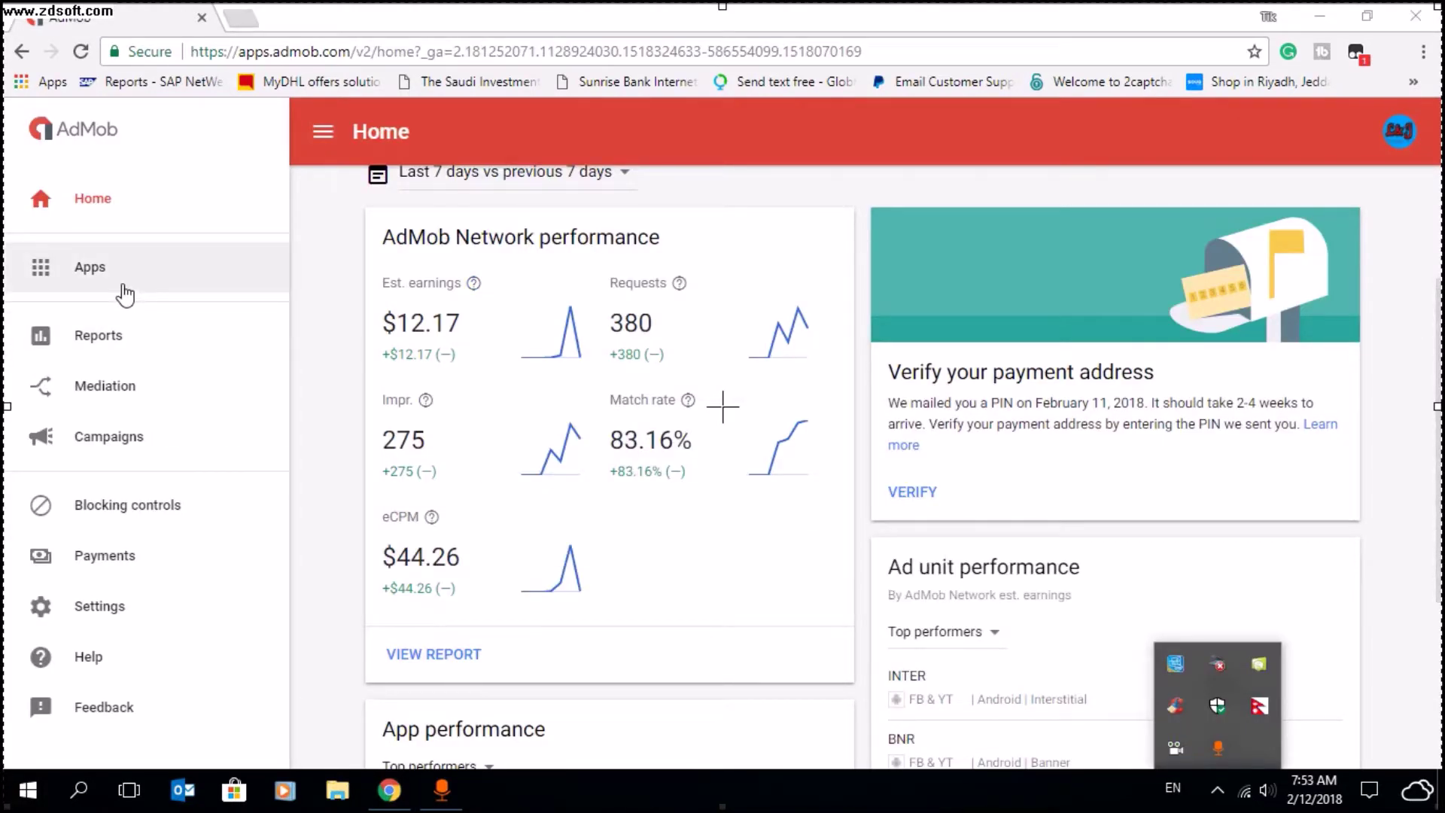
Step: Add an unpublished Android app named 'vip' from the Apps page
left_click(89, 281)
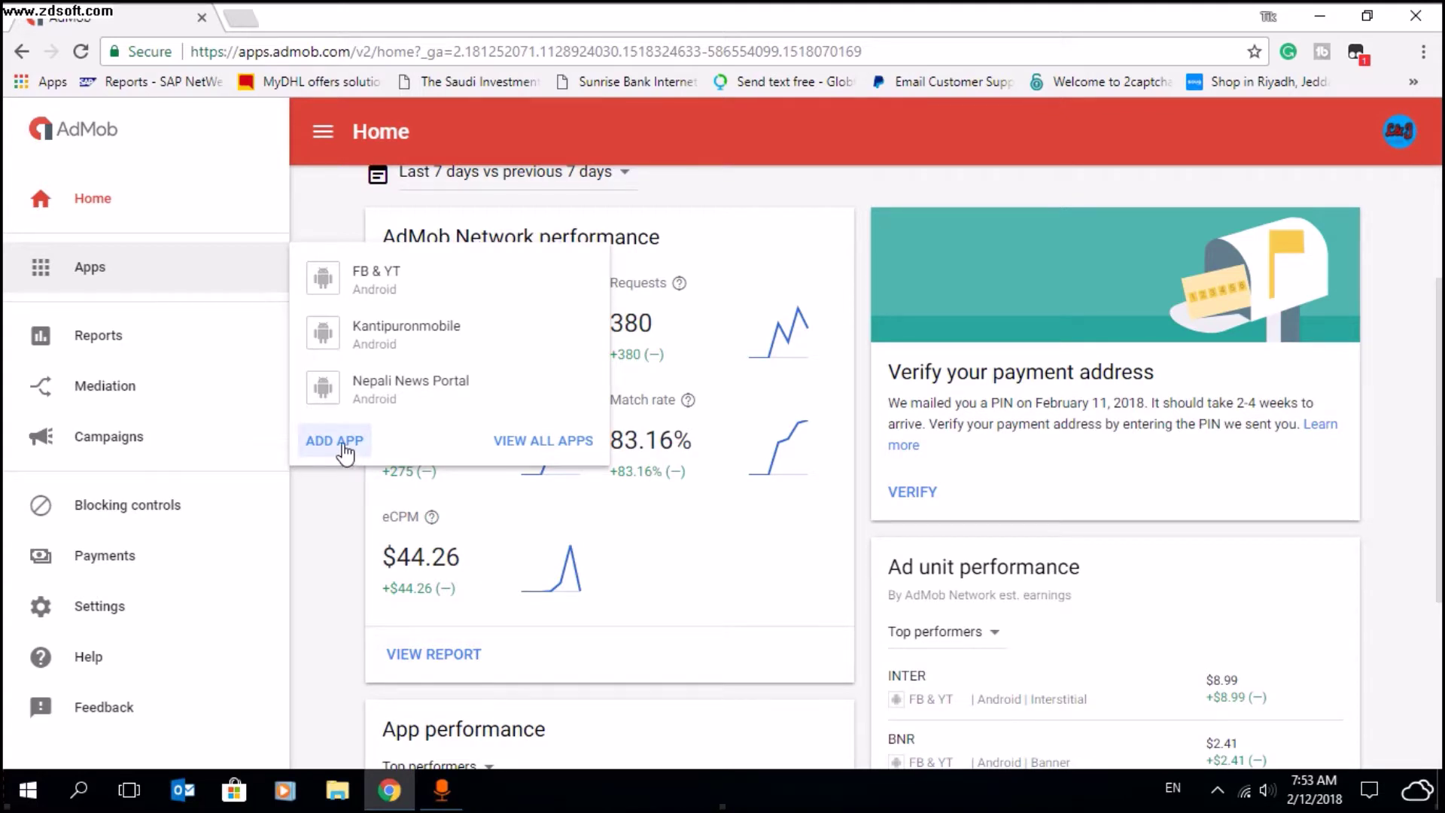
left_click(335, 447)
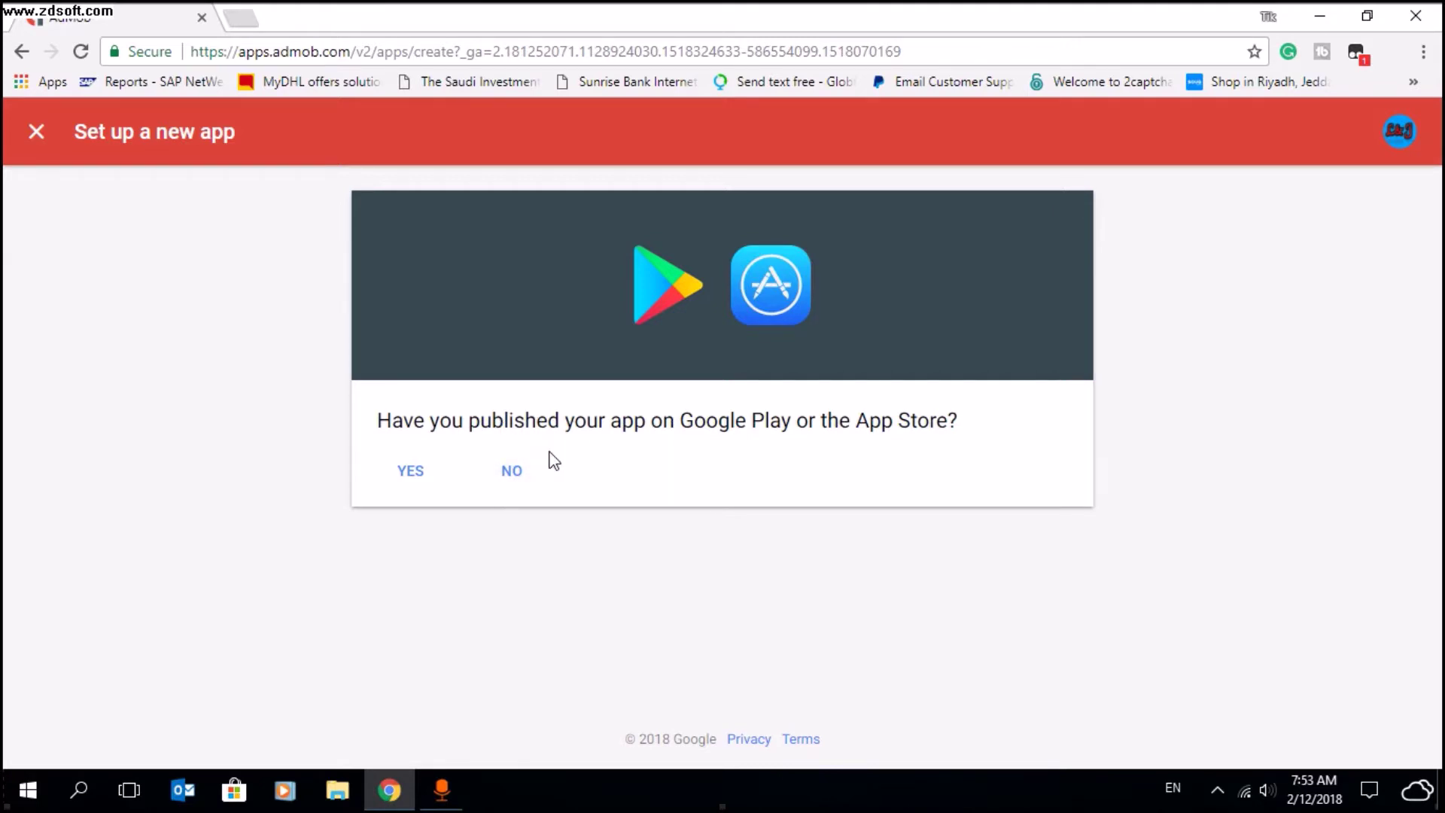
left_click(510, 478)
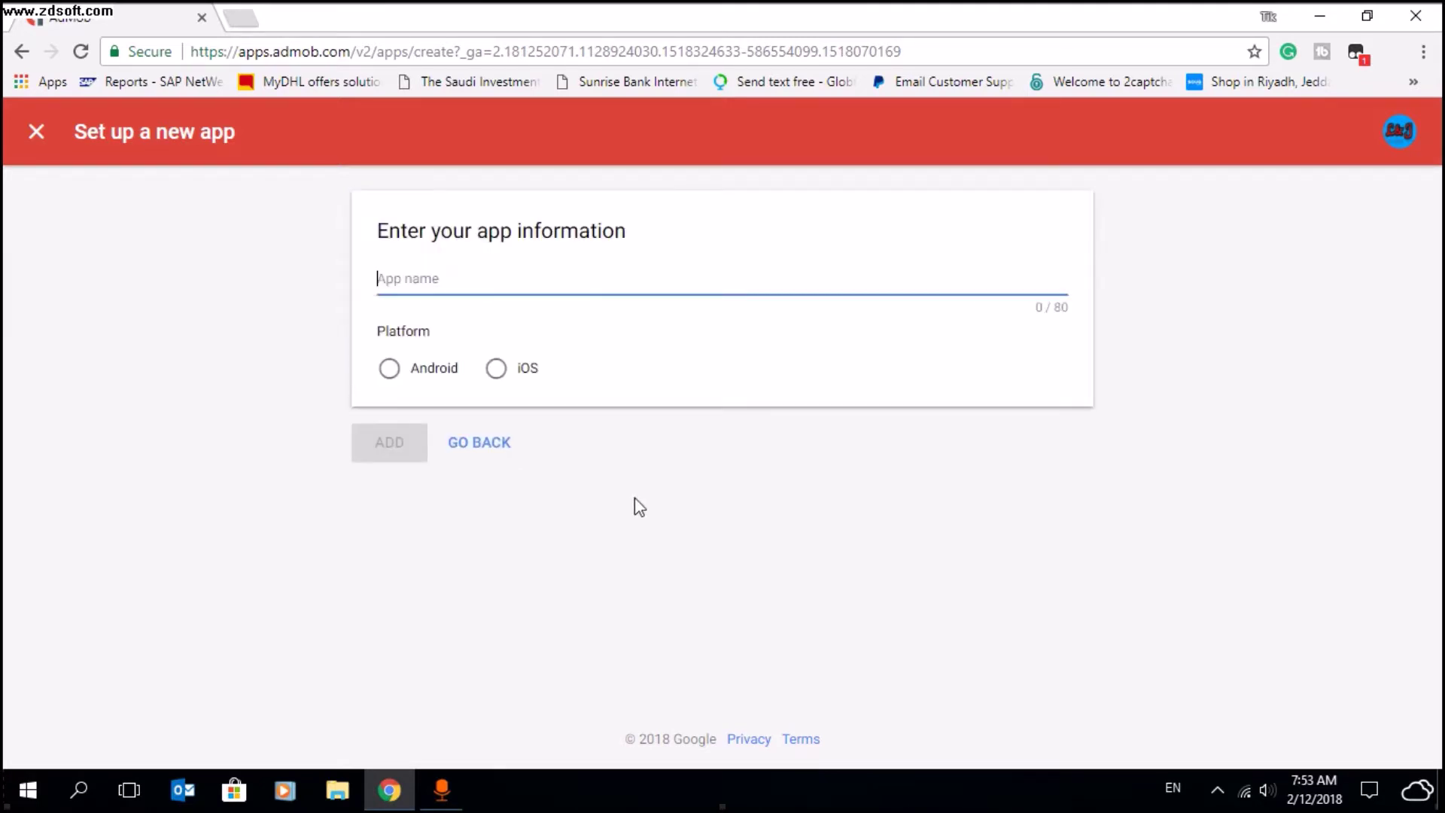
left_click(390, 374)
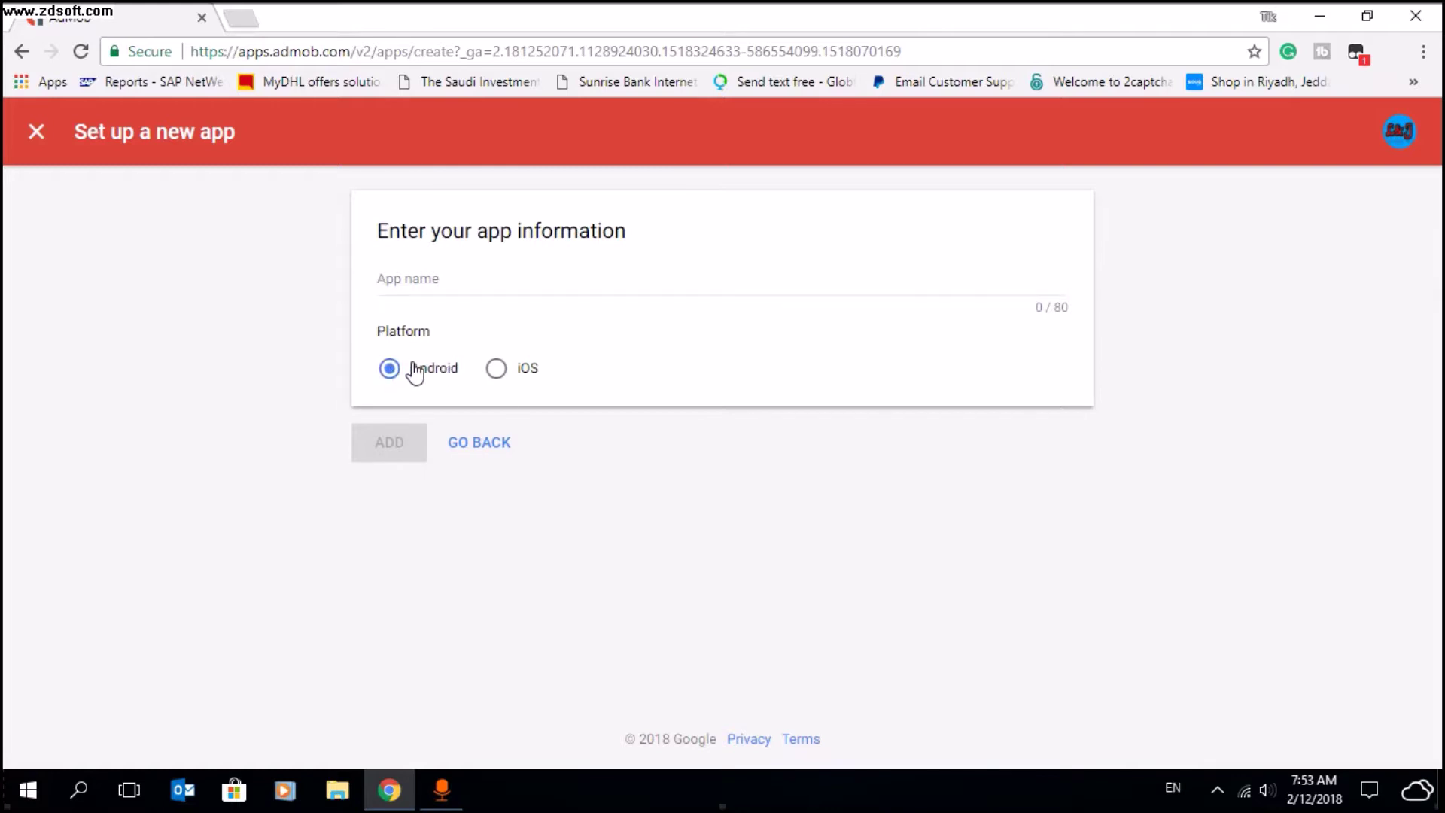
left_click(407, 278)
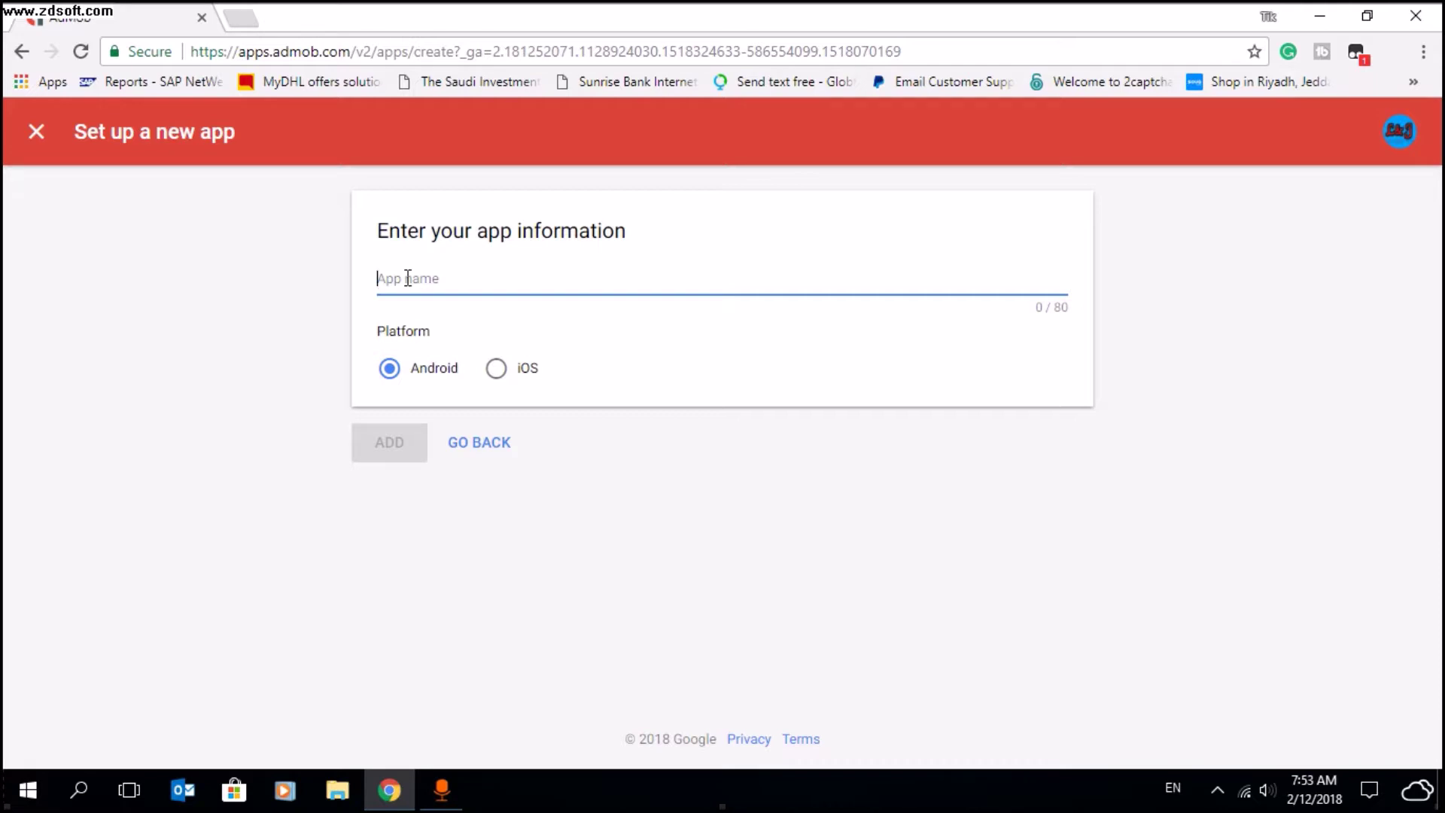
type("vip")
left_click(403, 452)
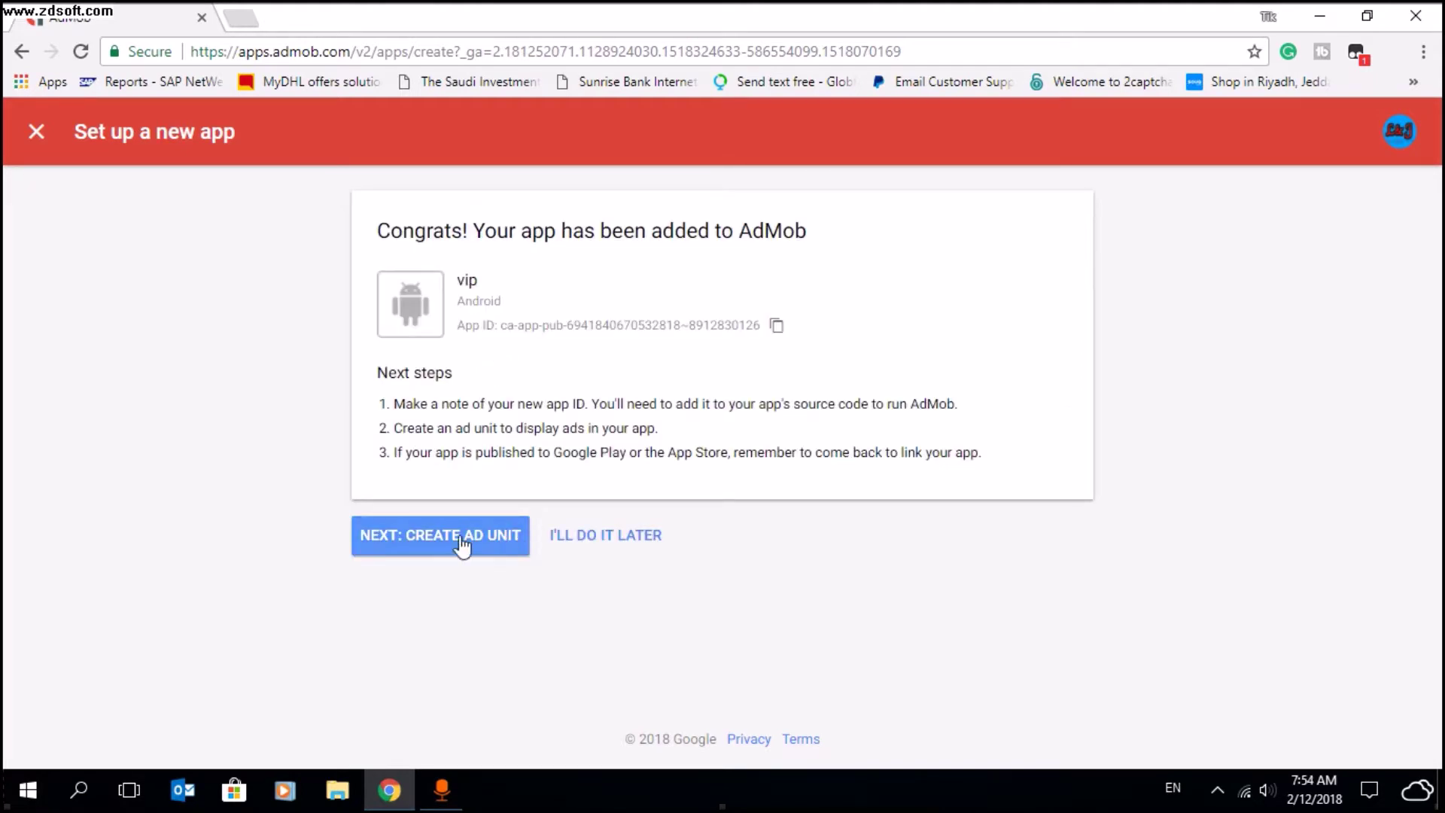
left_click(454, 550)
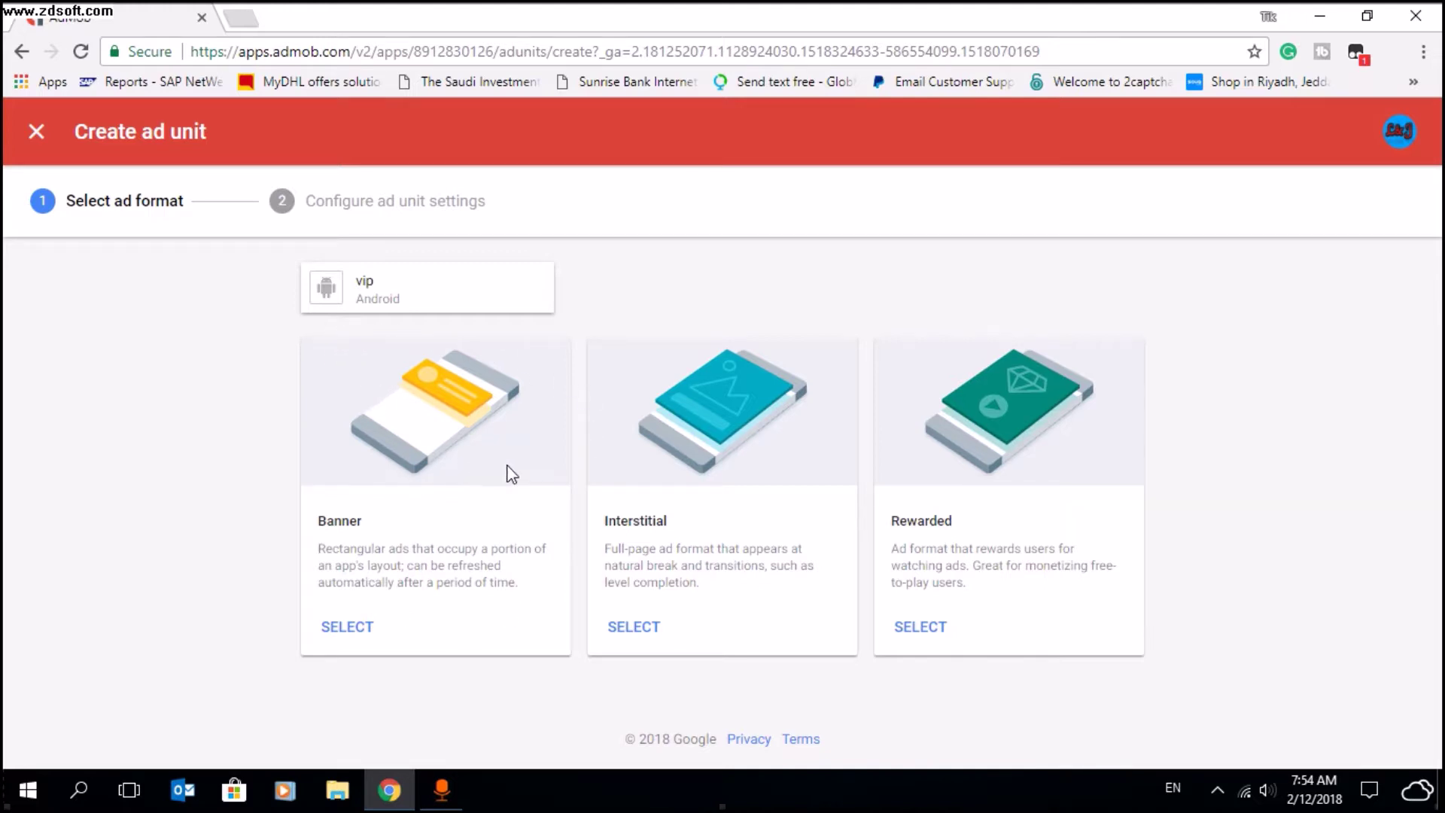
Step: Create a Banner ad unit named 'bb' and finish with Done
left_click(348, 629)
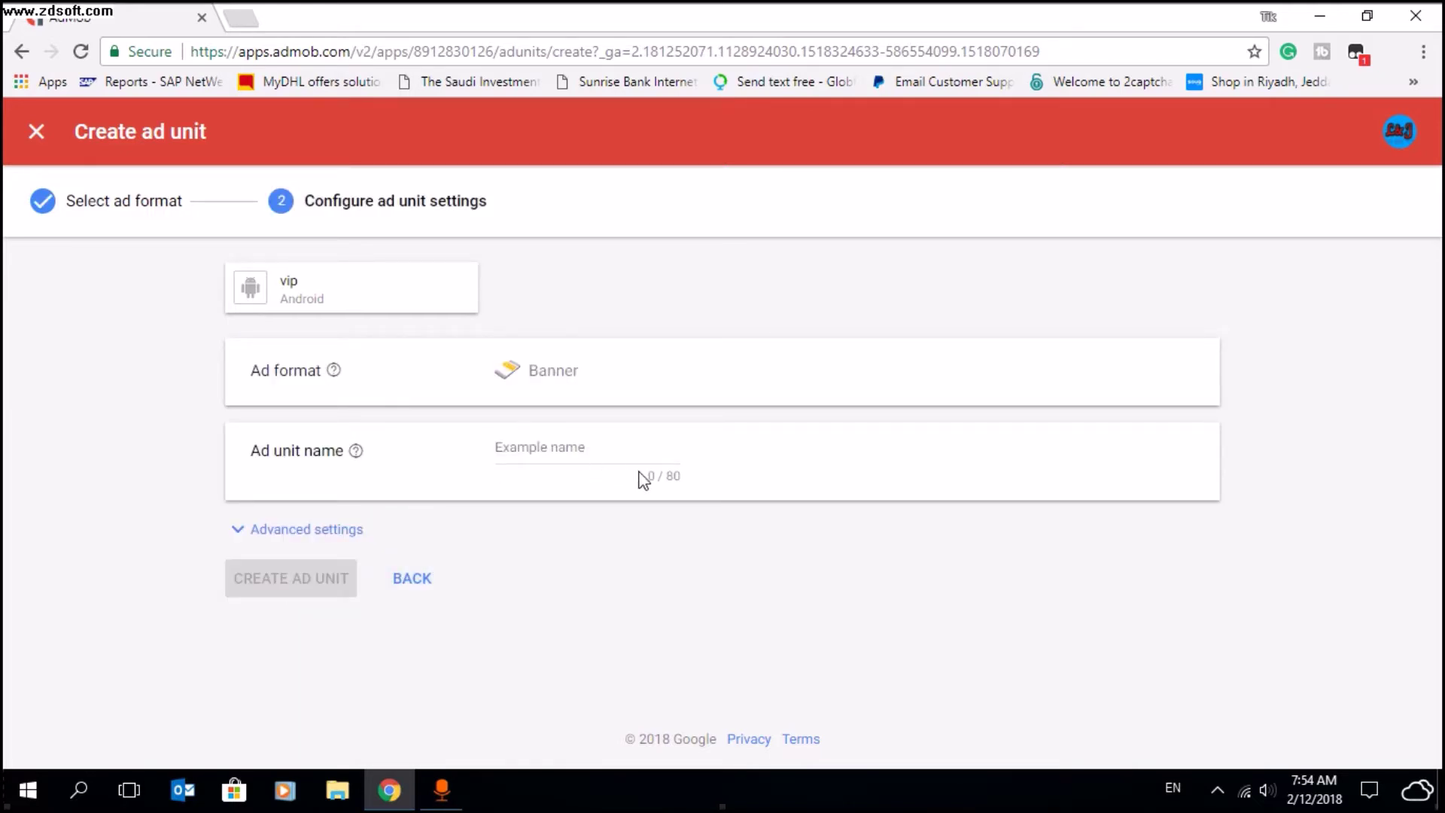
left_click(536, 447)
type("bb")
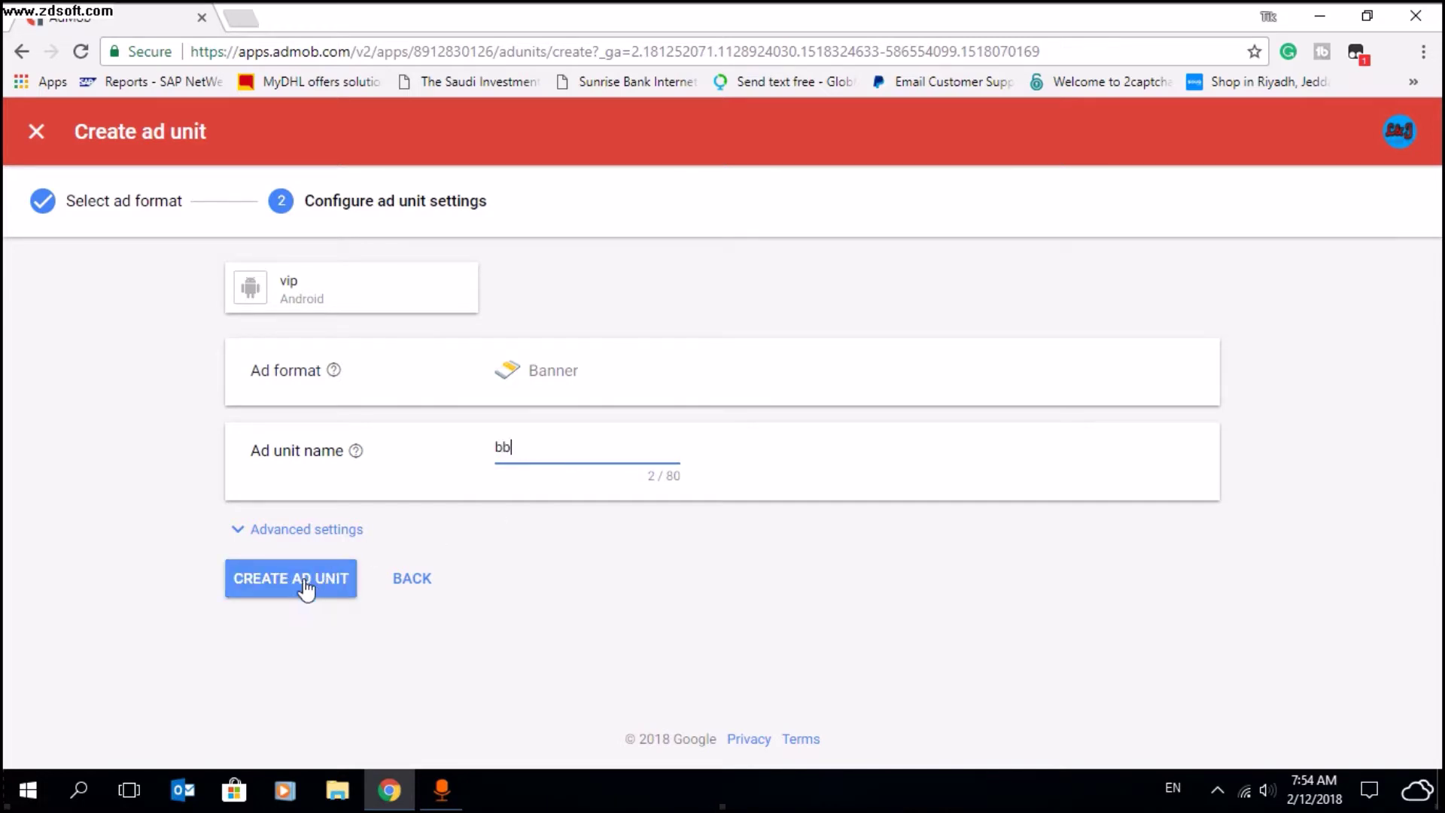
left_click(271, 588)
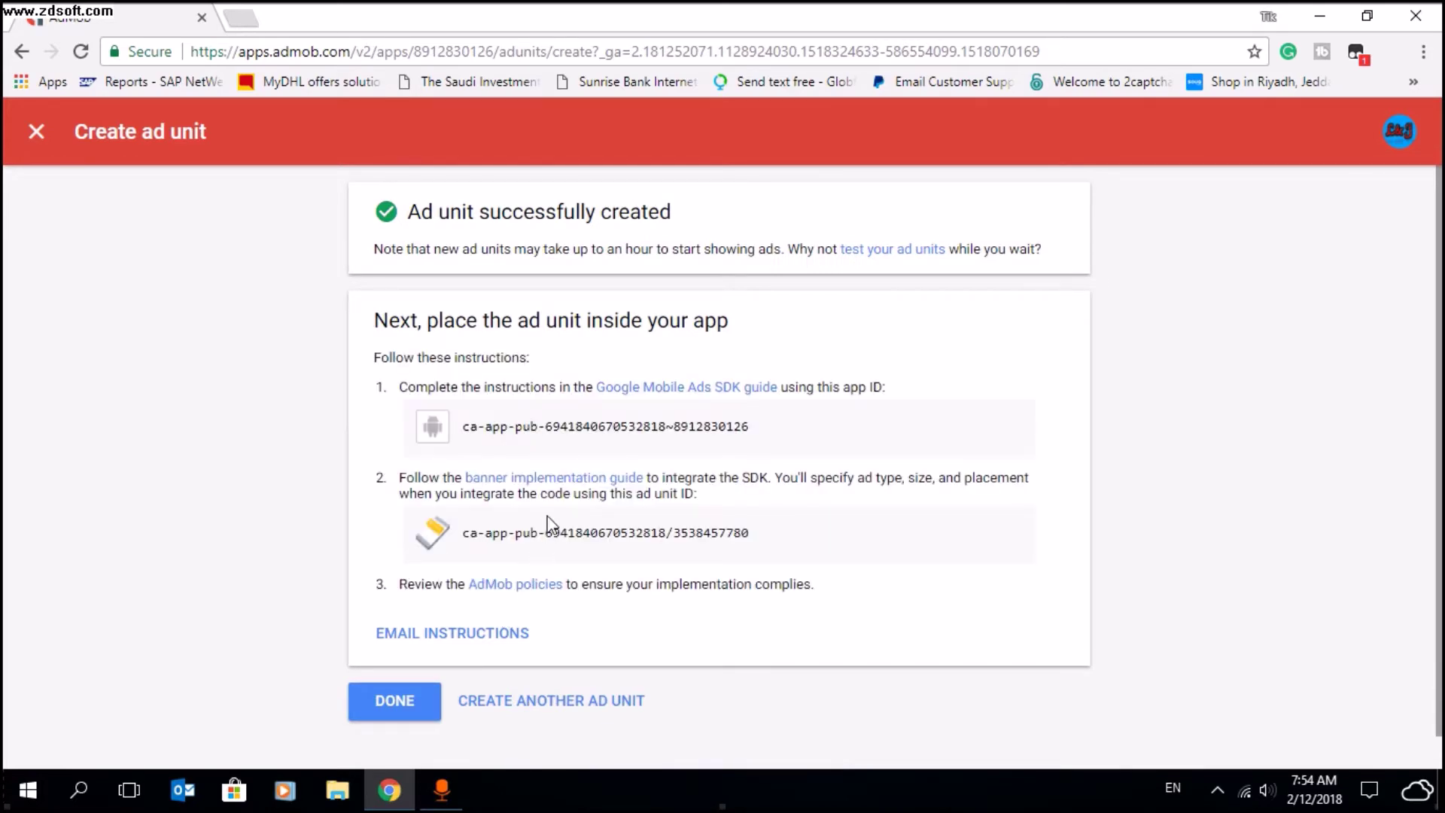
scroll(549, 523, "down", 1)
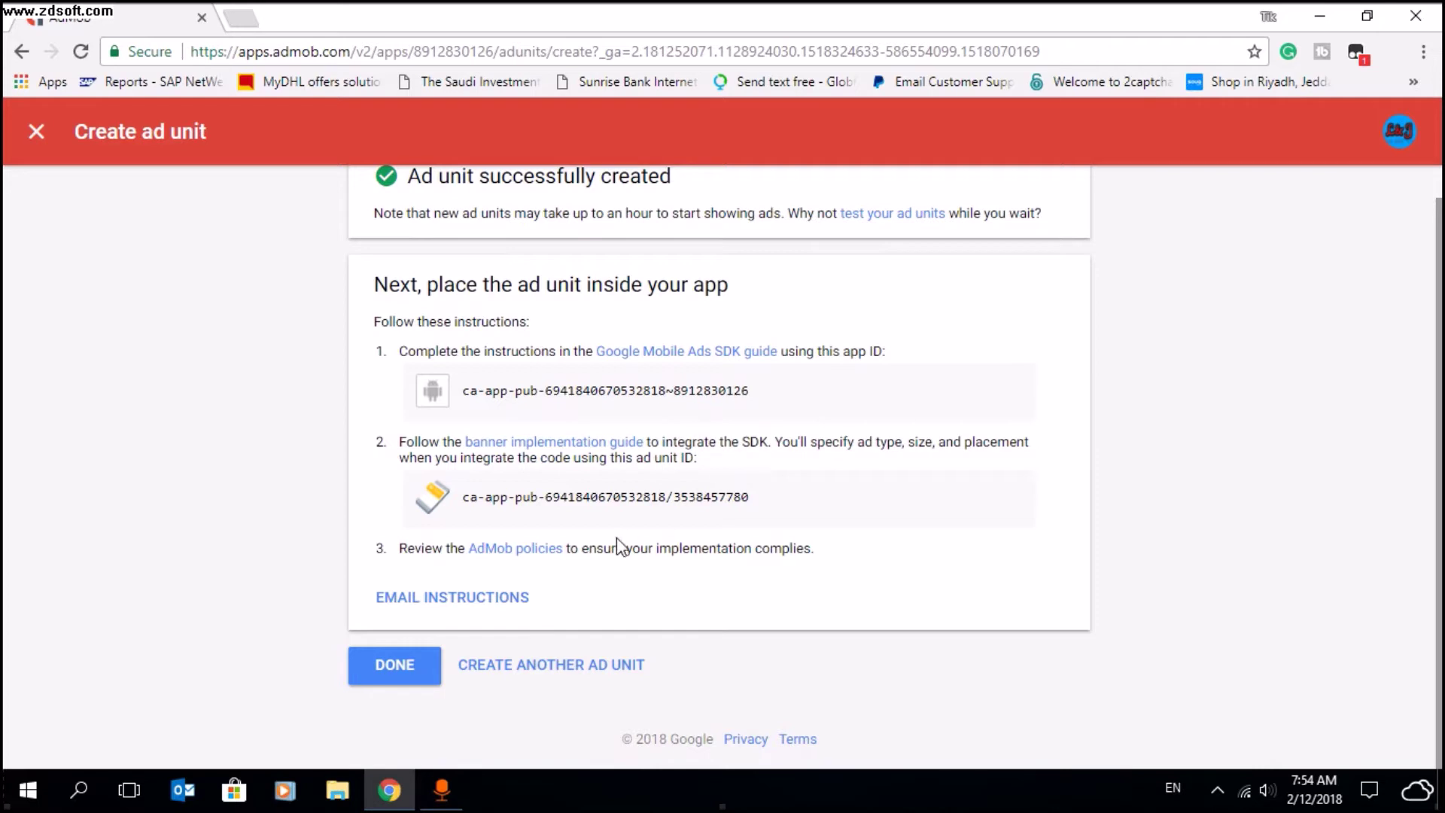
left_click(404, 677)
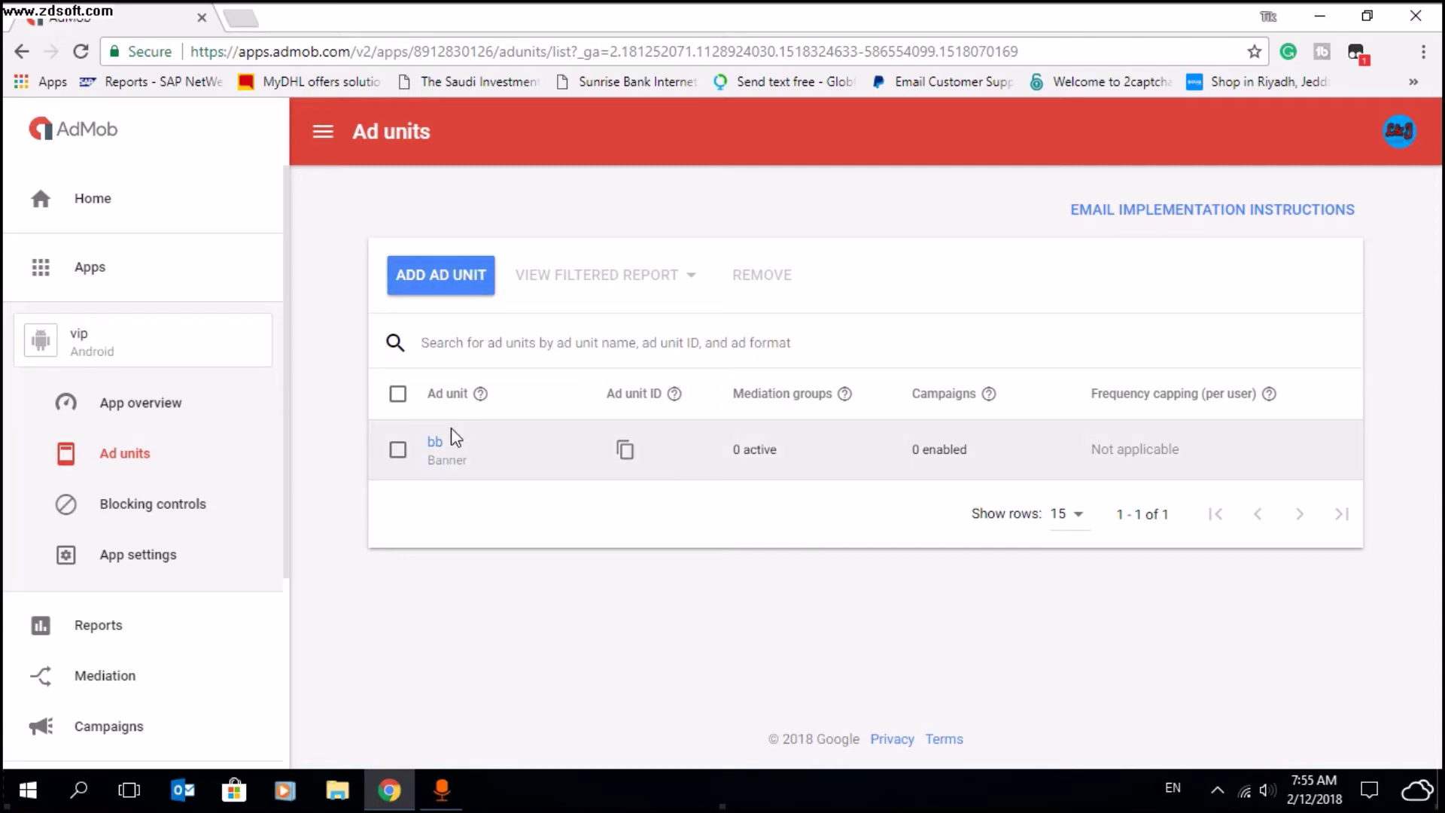
Step: Add an Interstitial ad unit named 'ii' and finish with Done
left_click(436, 282)
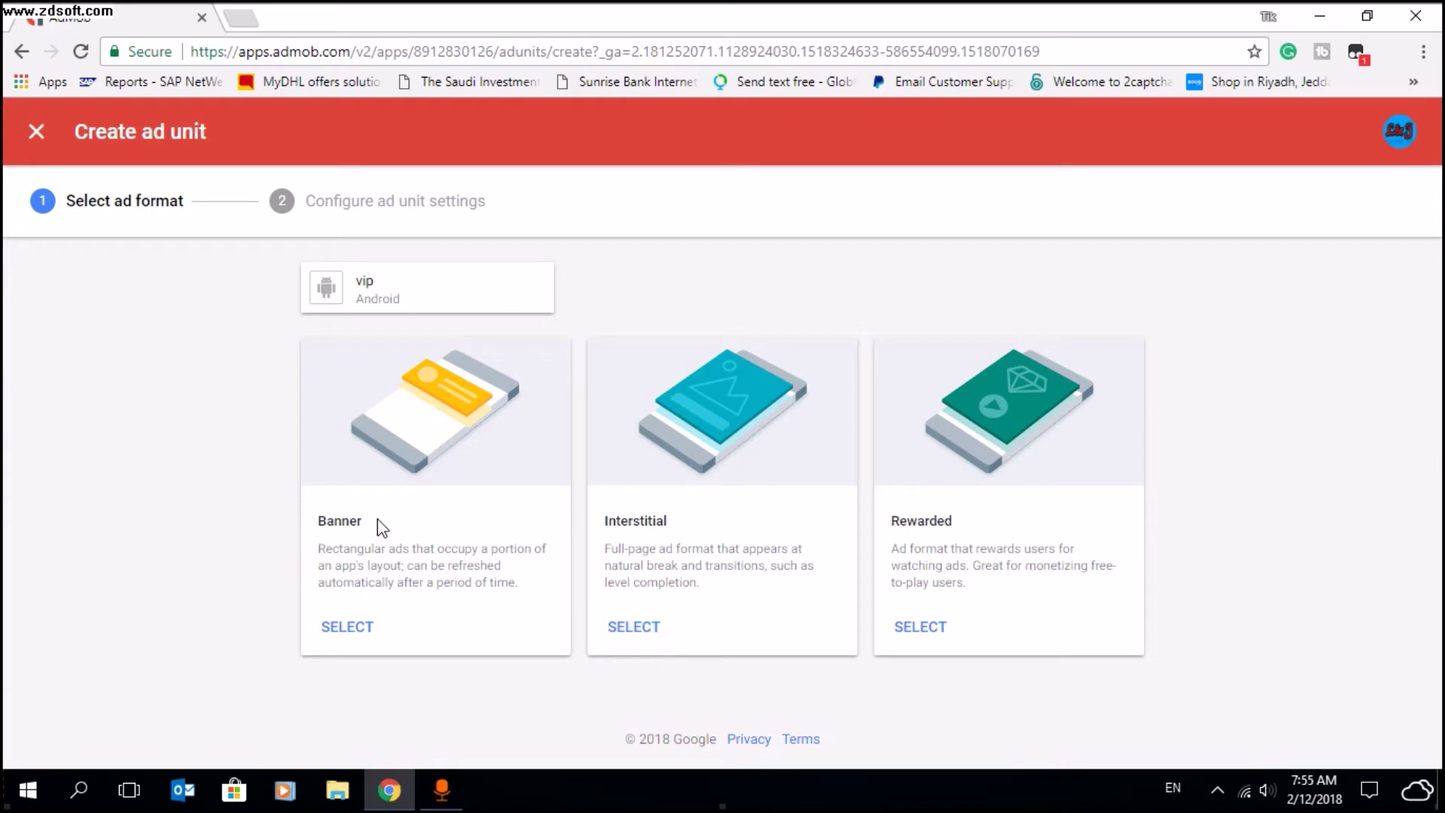
left_click(626, 629)
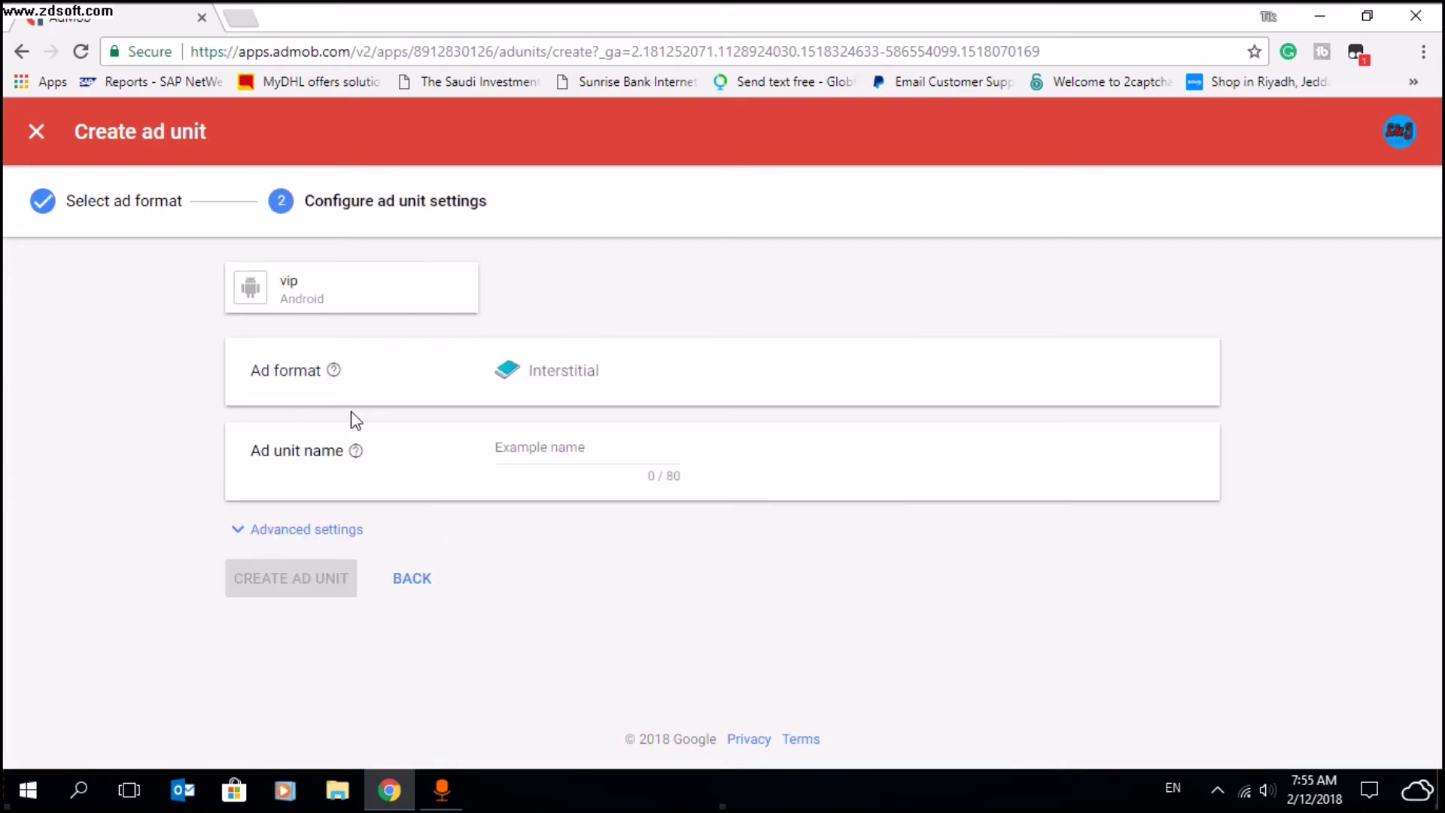
left_click(549, 450)
type("i")
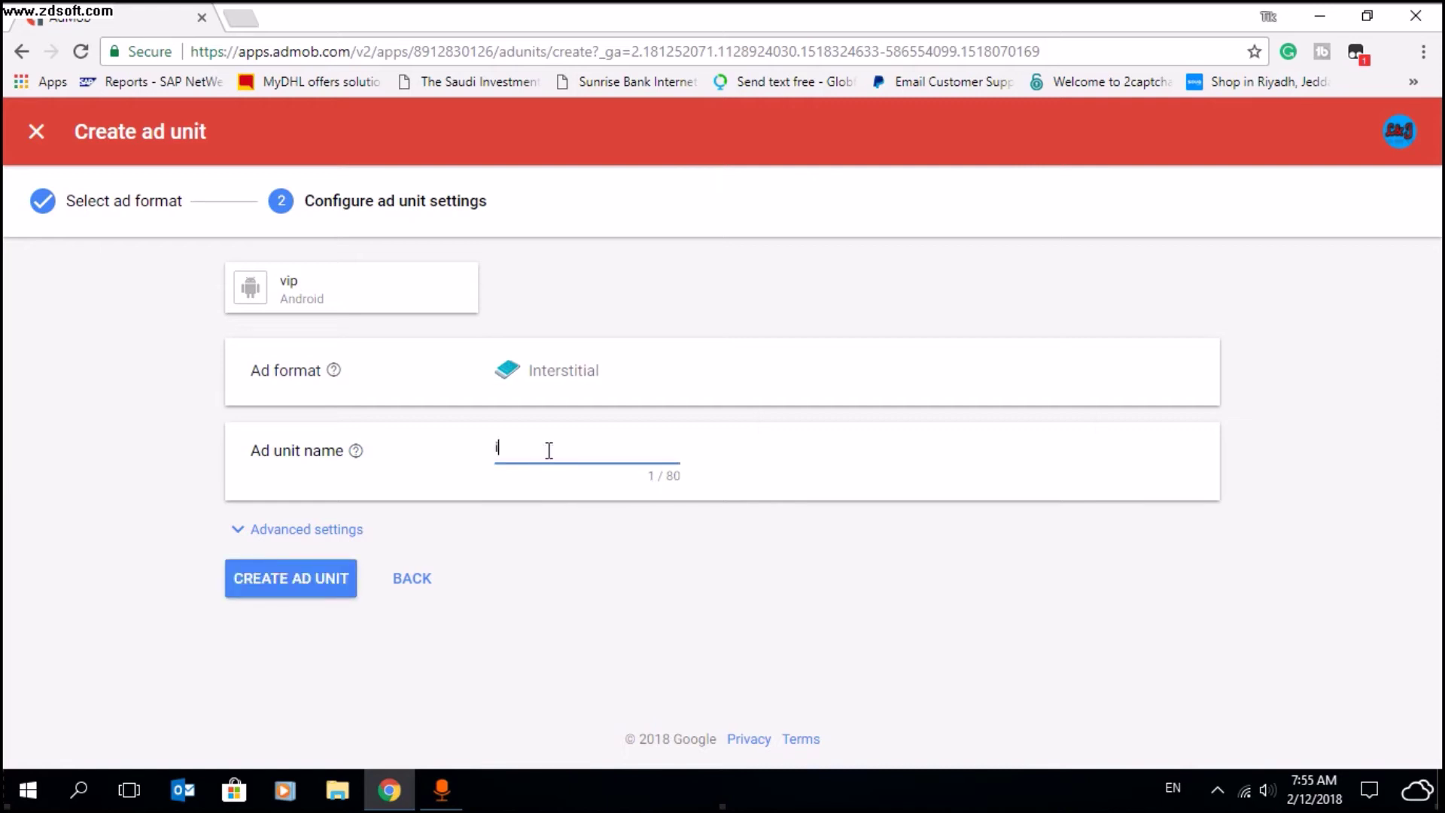
type("i")
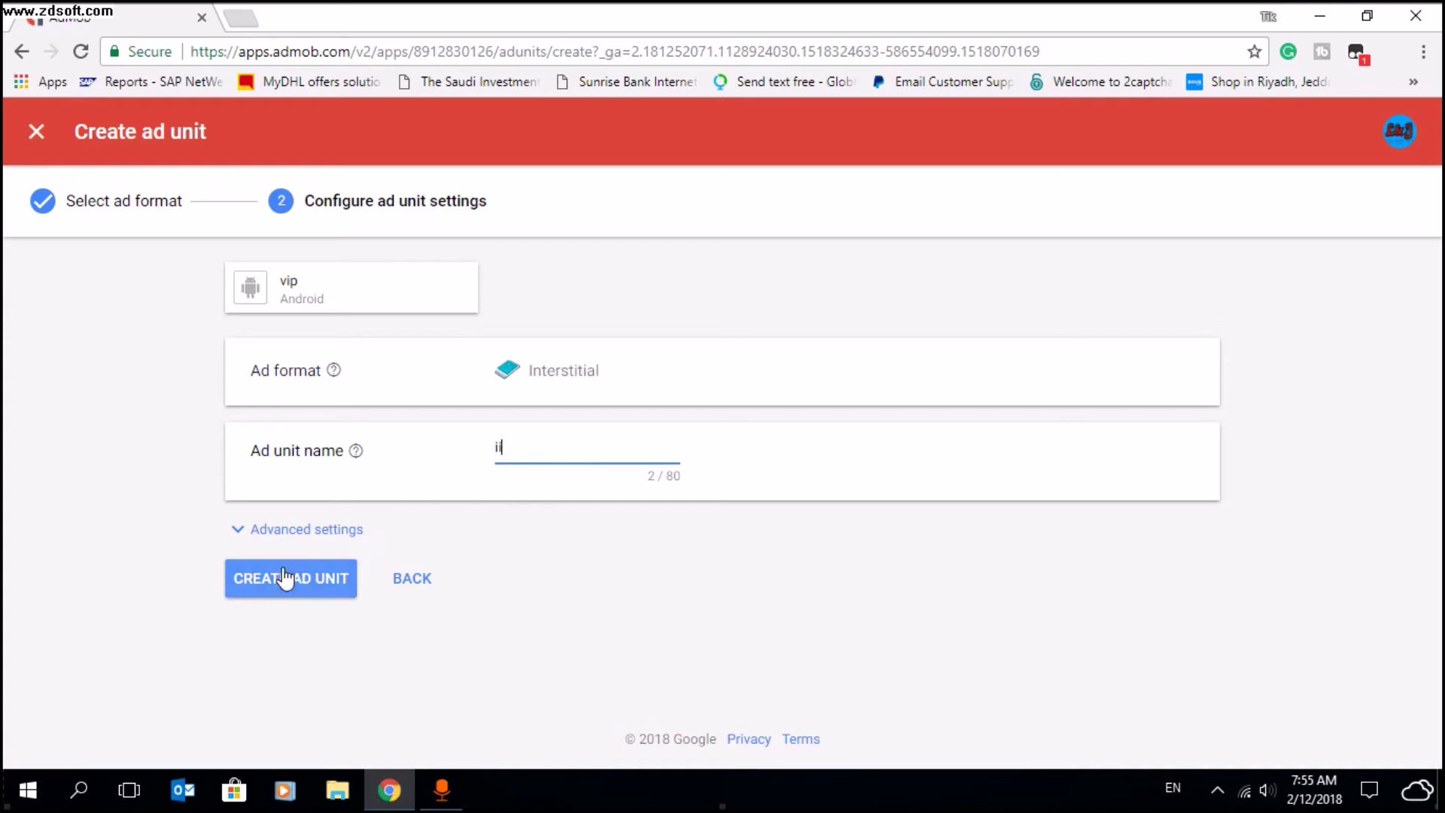
left_click(285, 583)
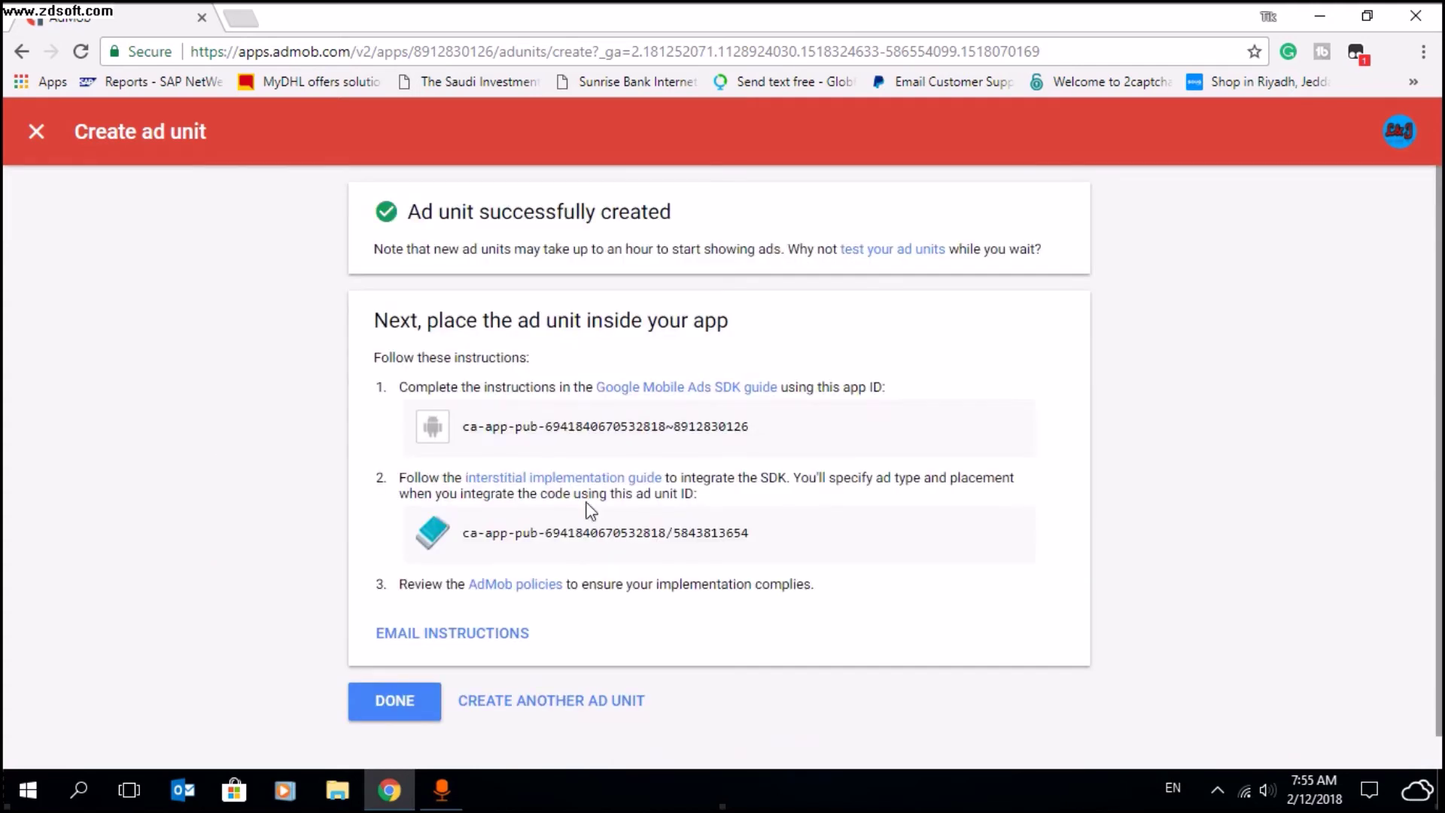
left_click(398, 704)
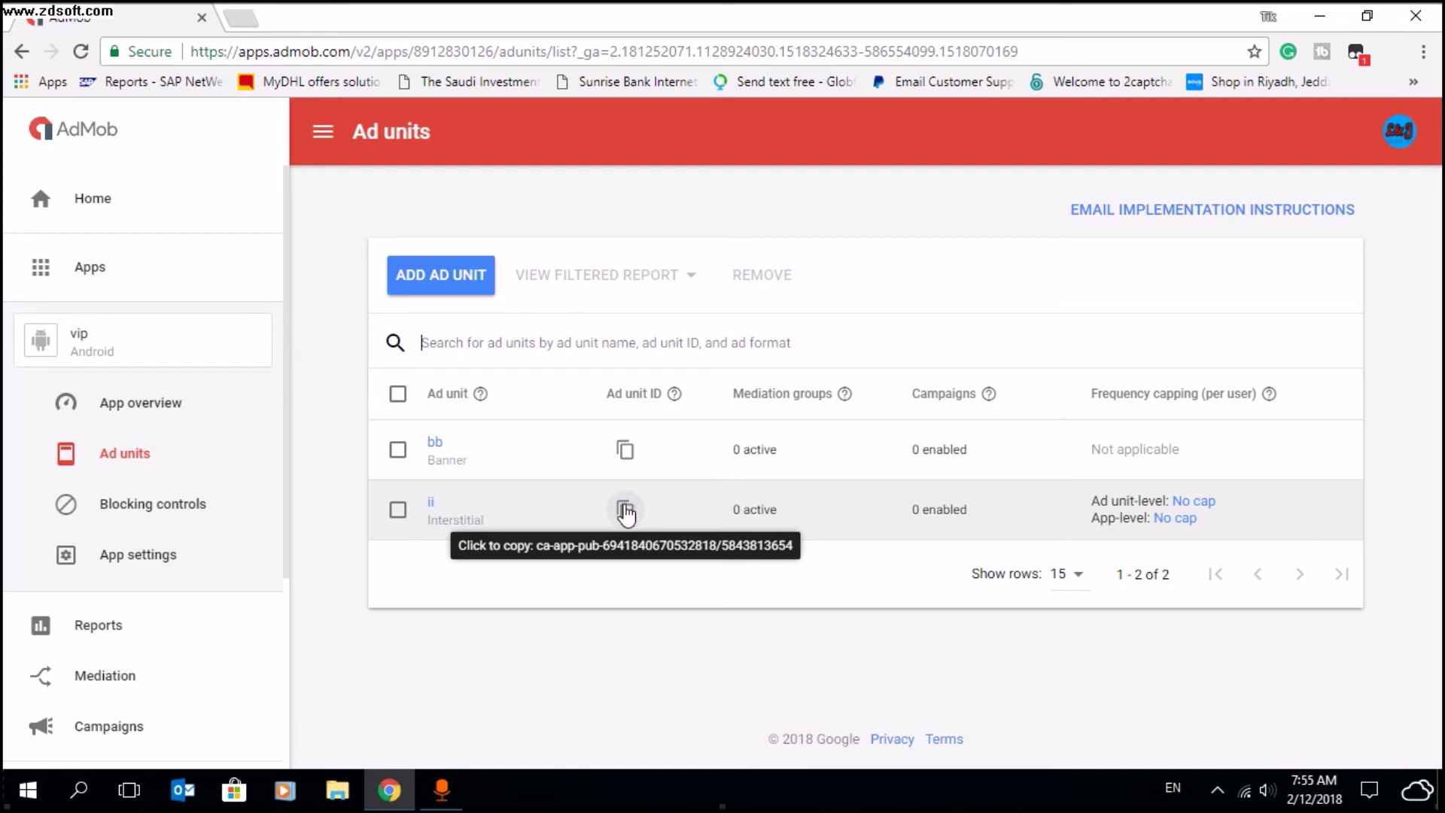
Step: Copy the ii ad unit ID, check it by pasting into the Run box, then reload the page
left_click(626, 510)
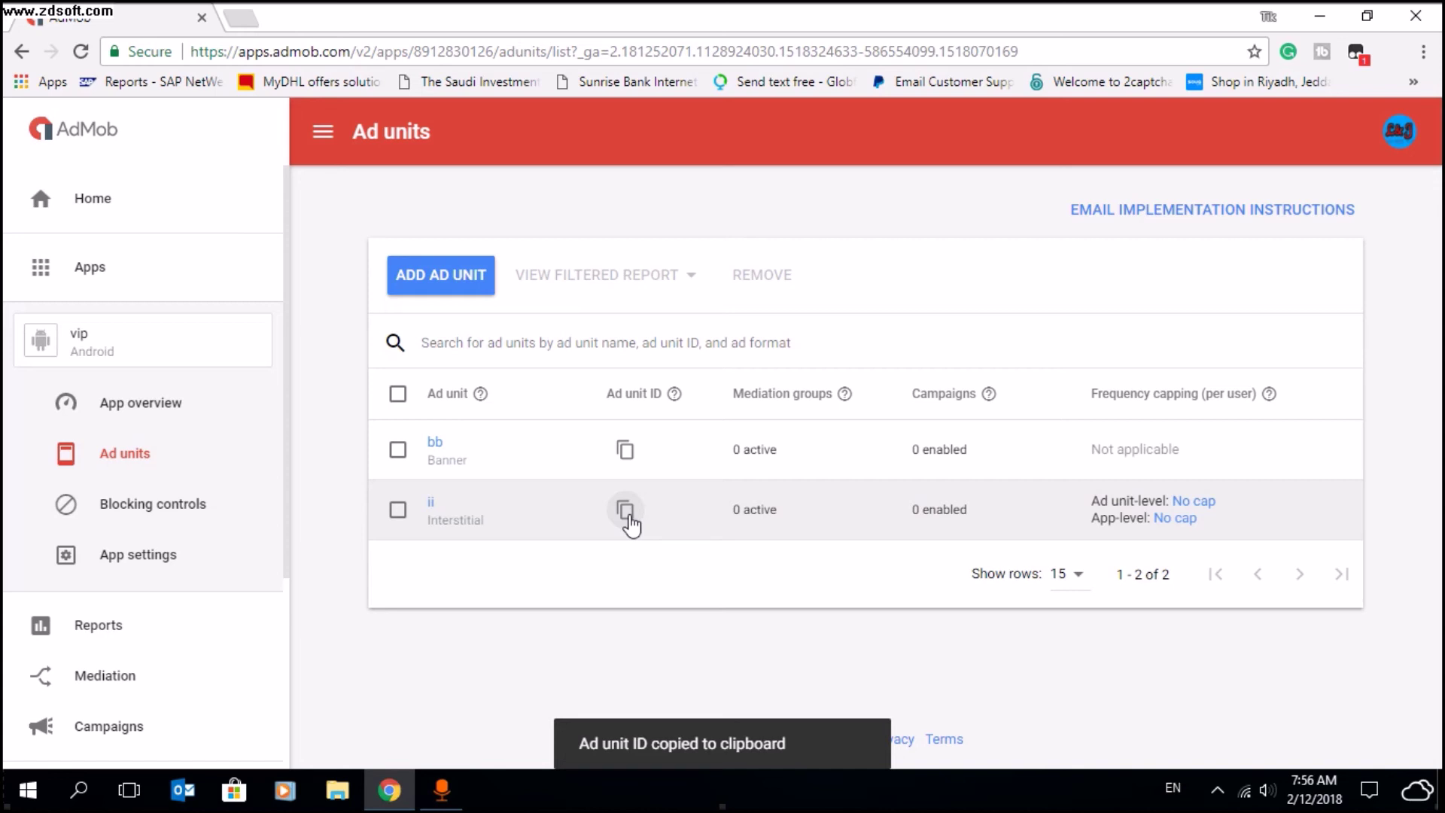
key("super+r")
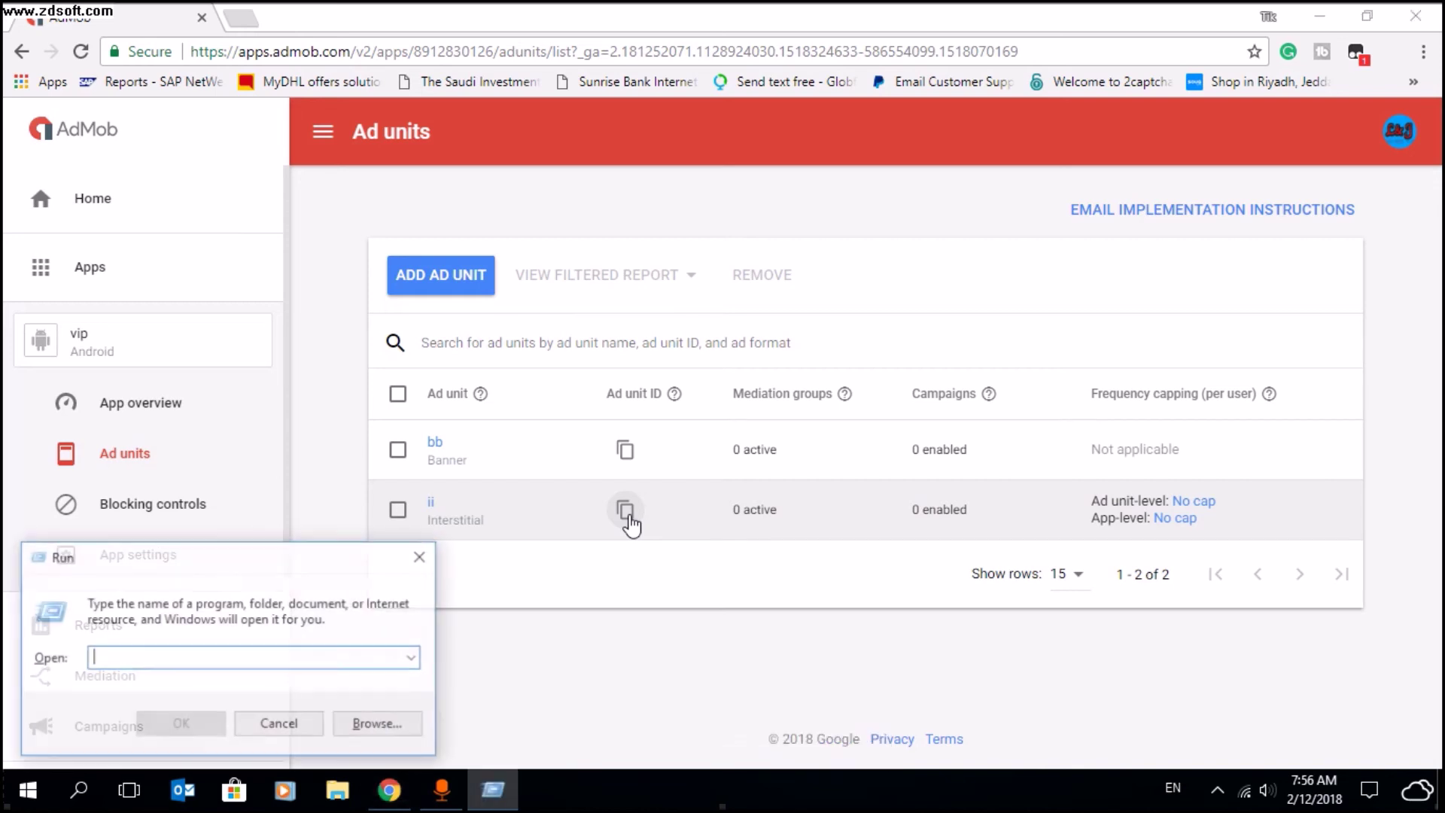
key("ctrl+v")
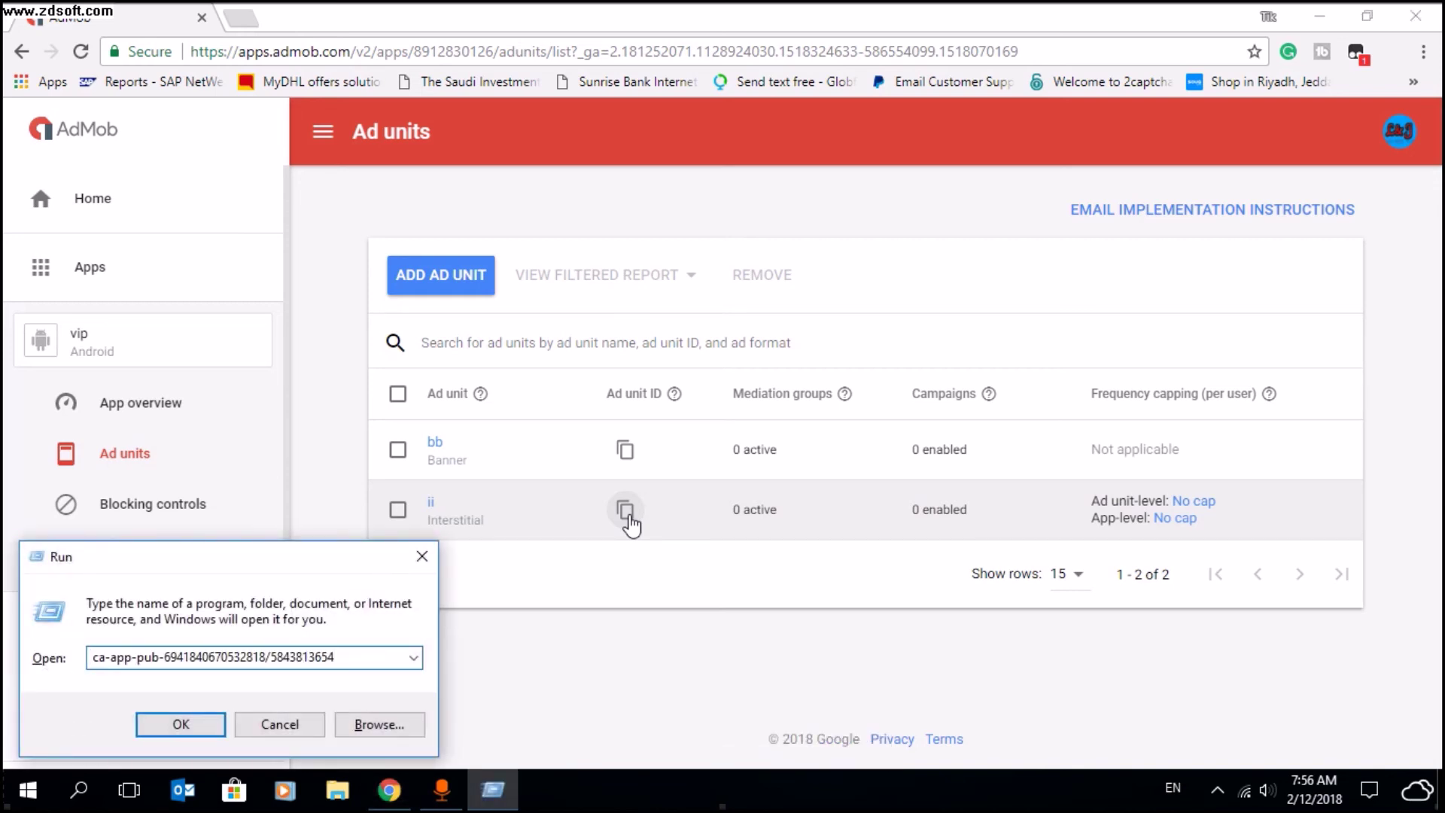
key("BackSpace")
key("BackSpace")
key("BackSpace")
key("BackSpace")
key("BackSpace")
key("BackSpace")
key("BackSpace")
key("BackSpace")
key("BackSpace")
key("BackSpace")
key("BackSpace")
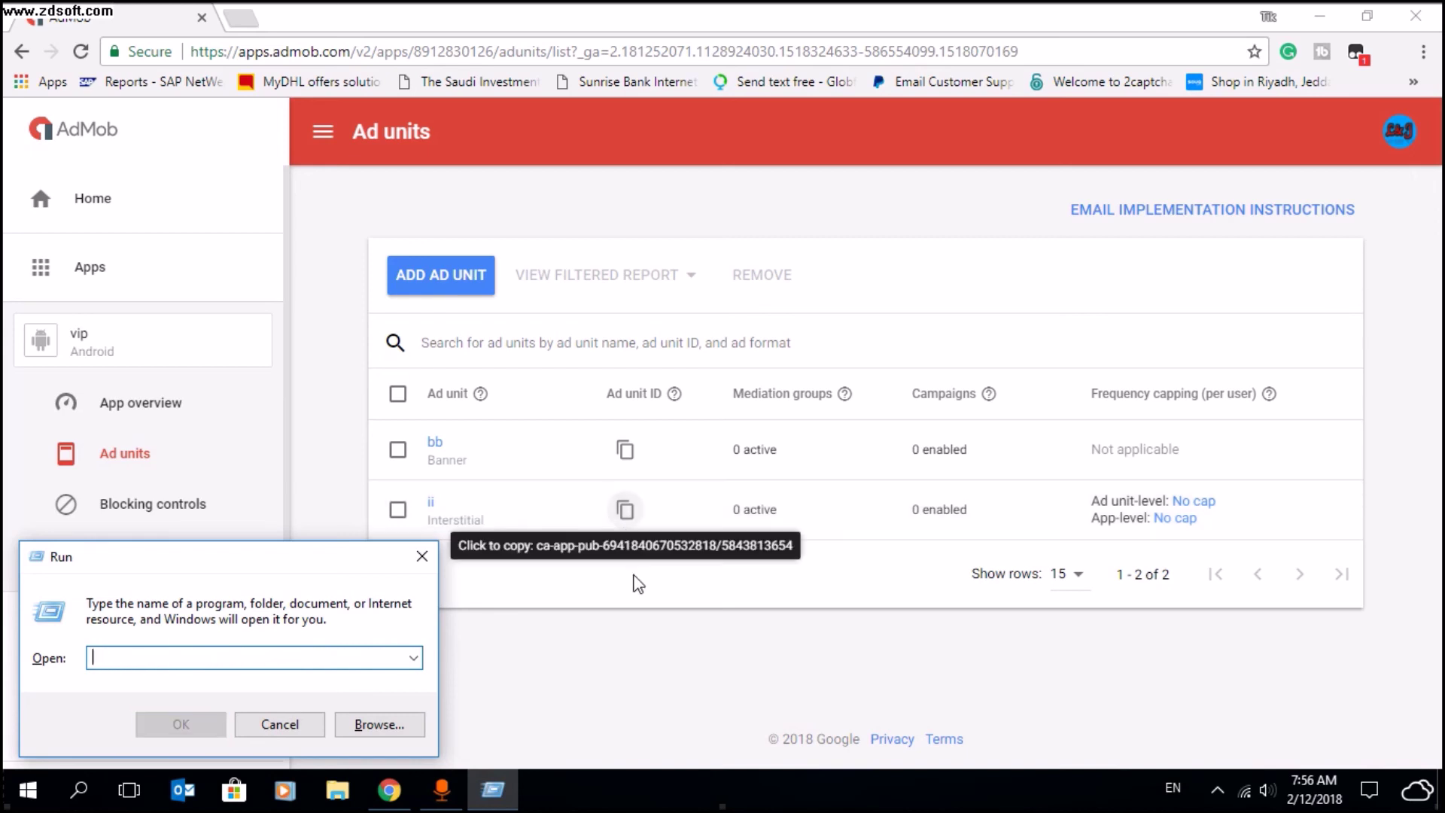
key("Escape")
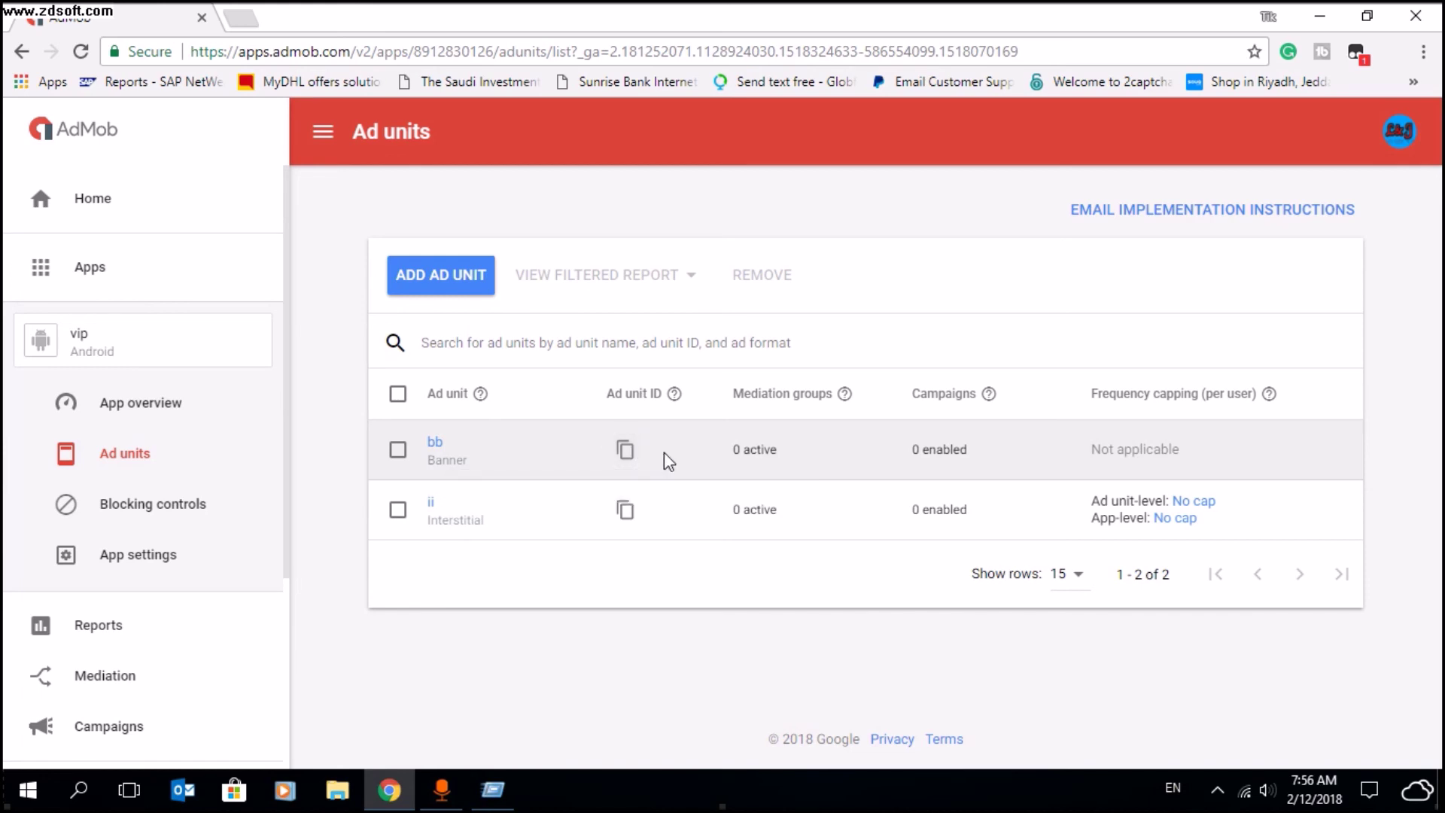
key("F5")
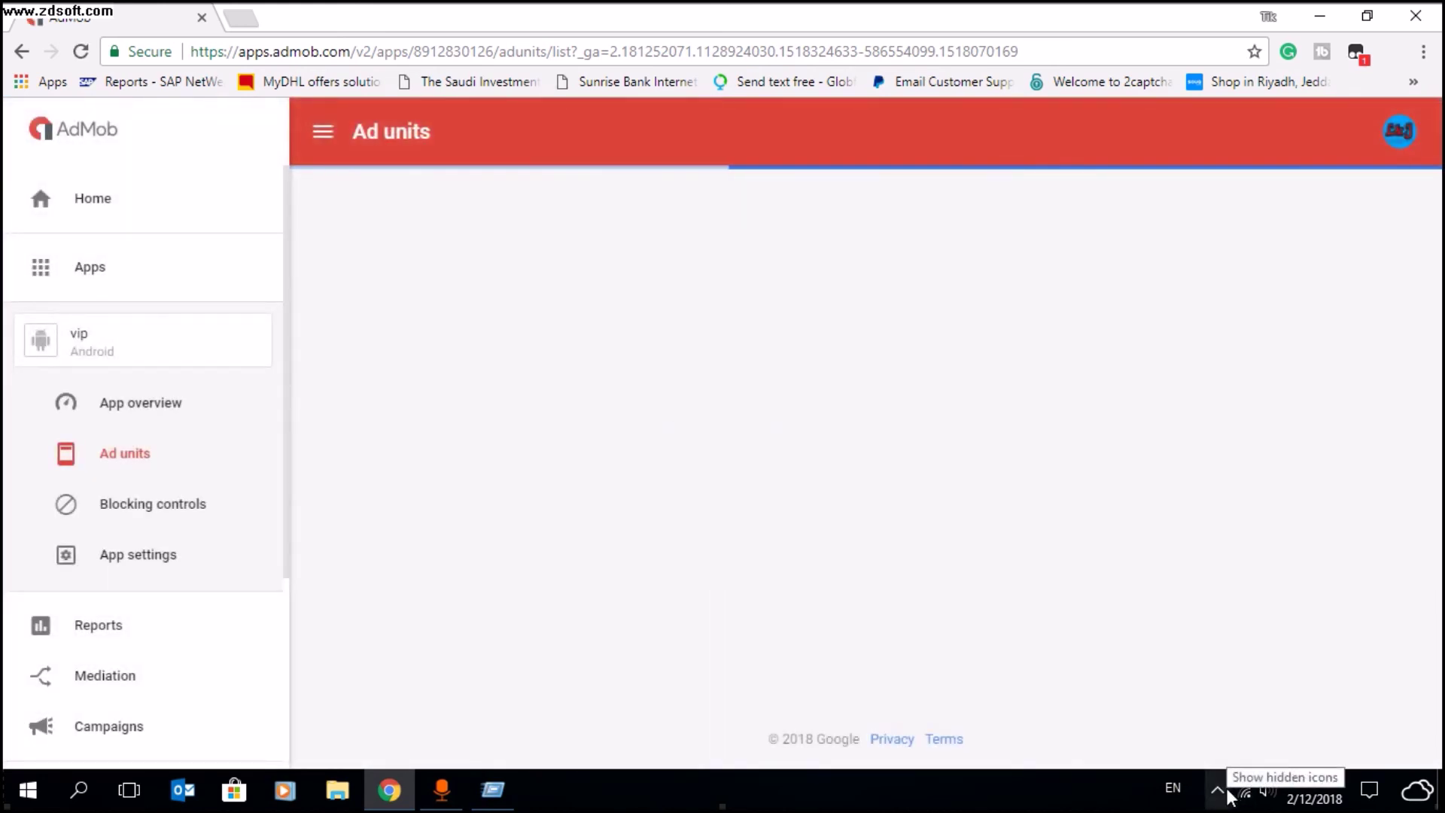
left_click(1219, 788)
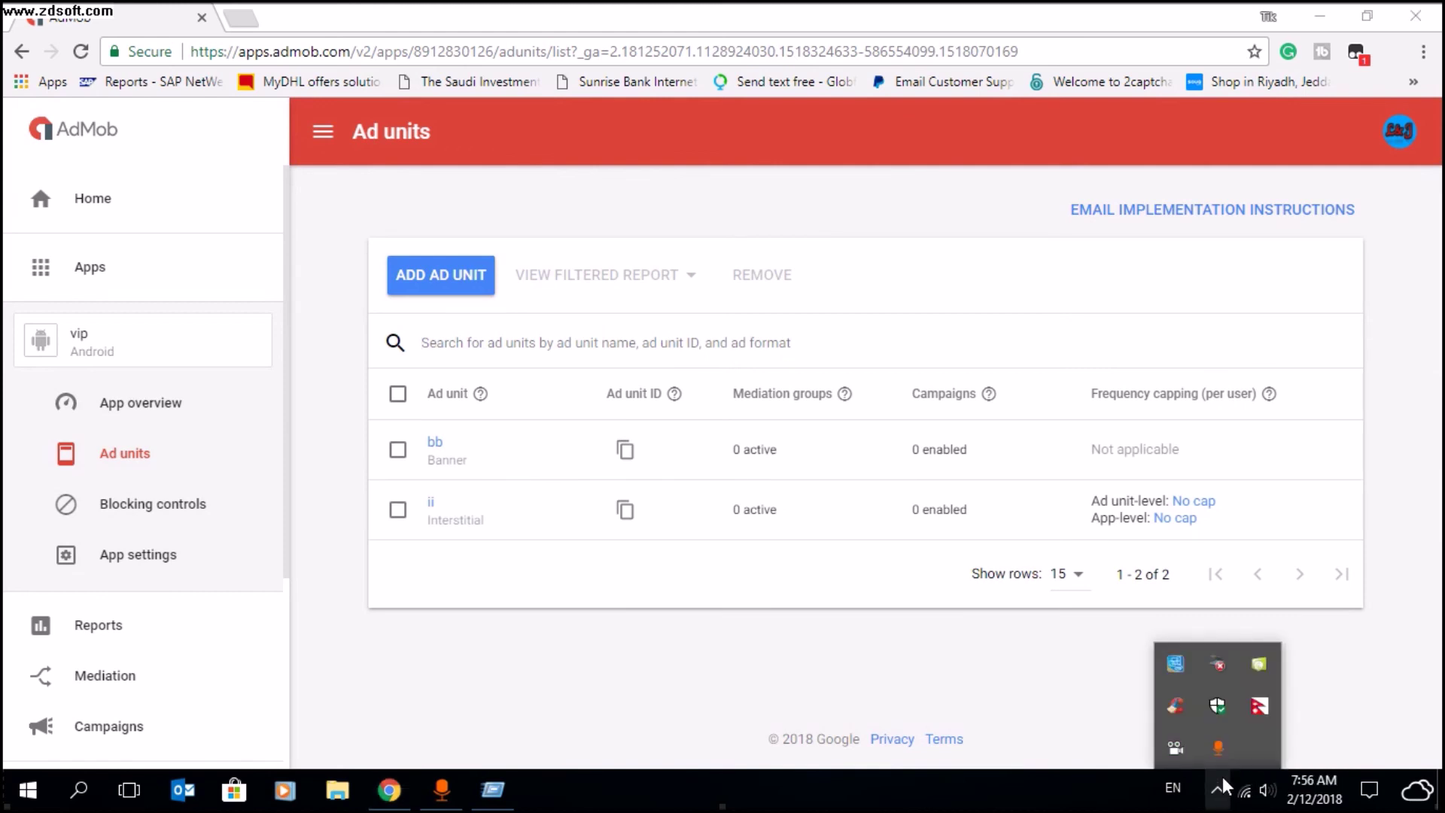